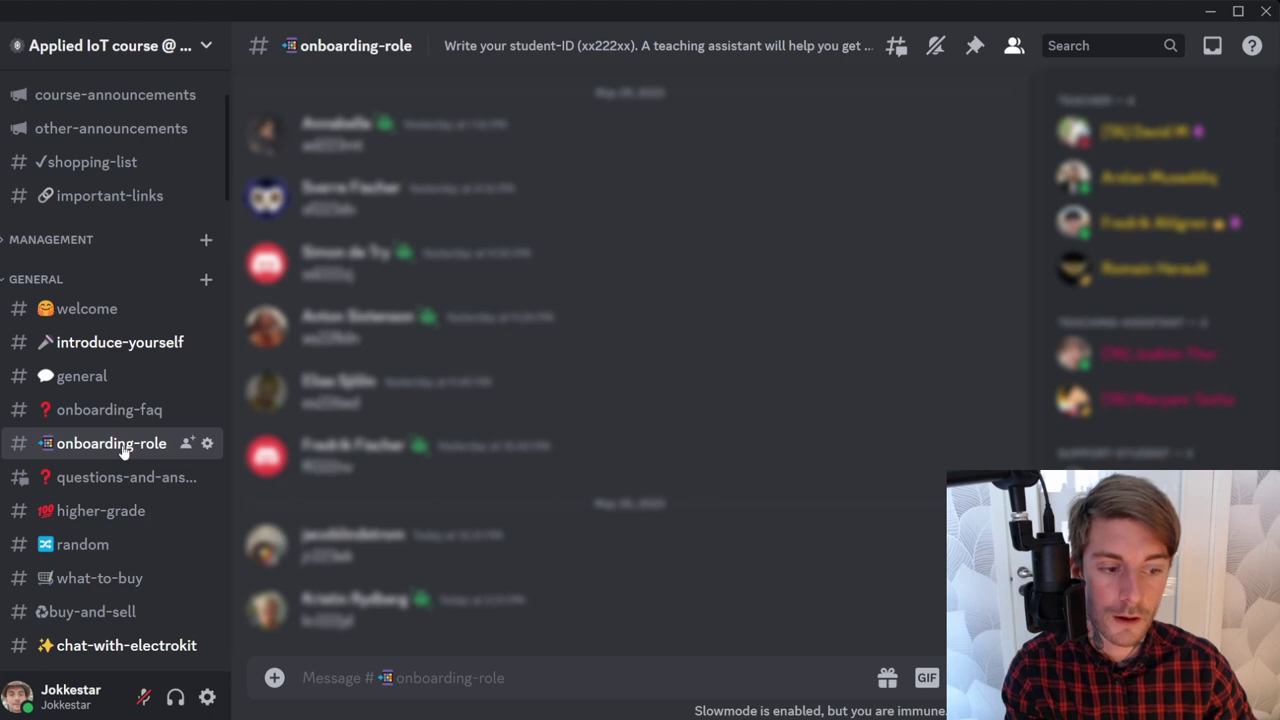
# Open the emoji reaction picker for a message in onboarding-role and close it without choosing a reaction.
pyautogui.click(464, 677)
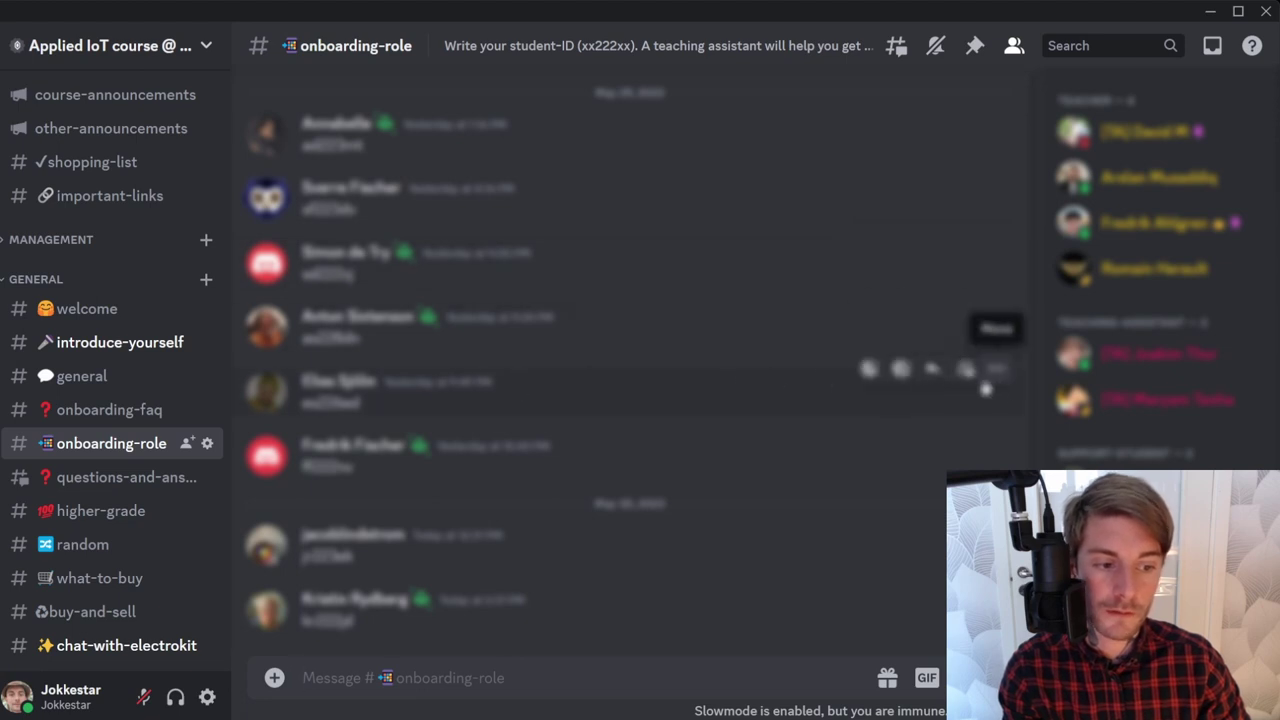
pyautogui.click(869, 370)
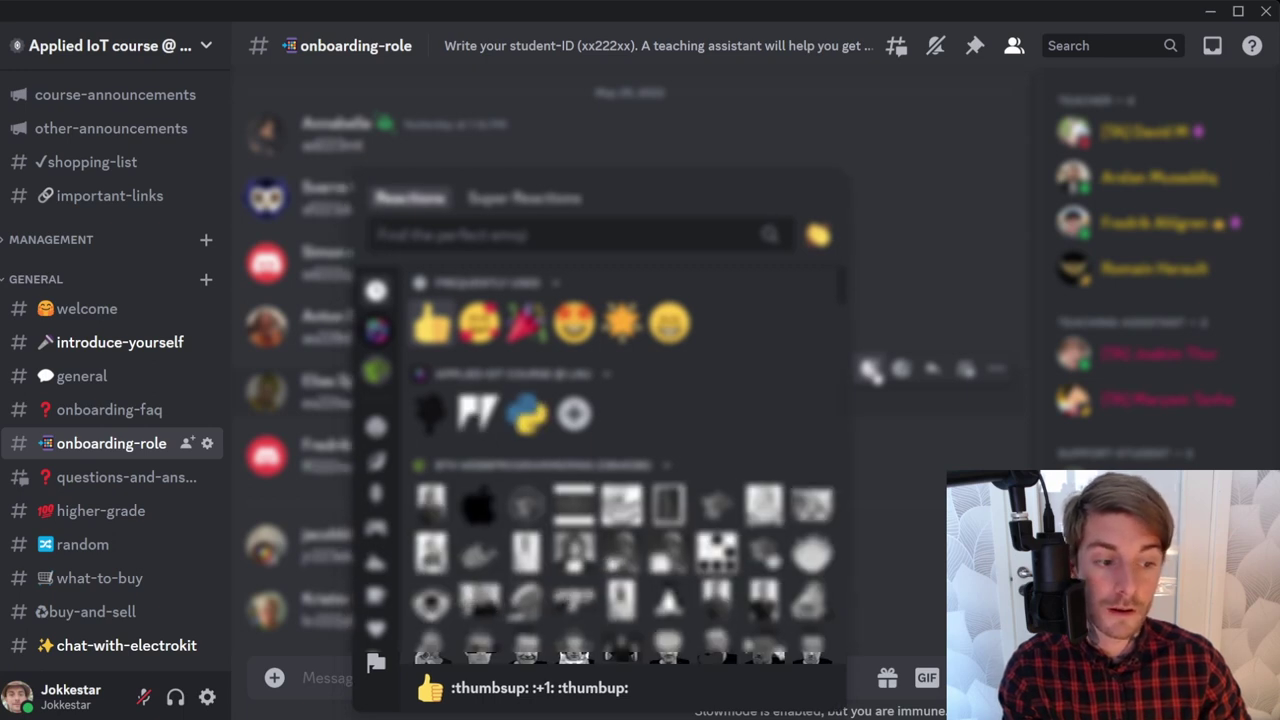
pyautogui.click(870, 371)
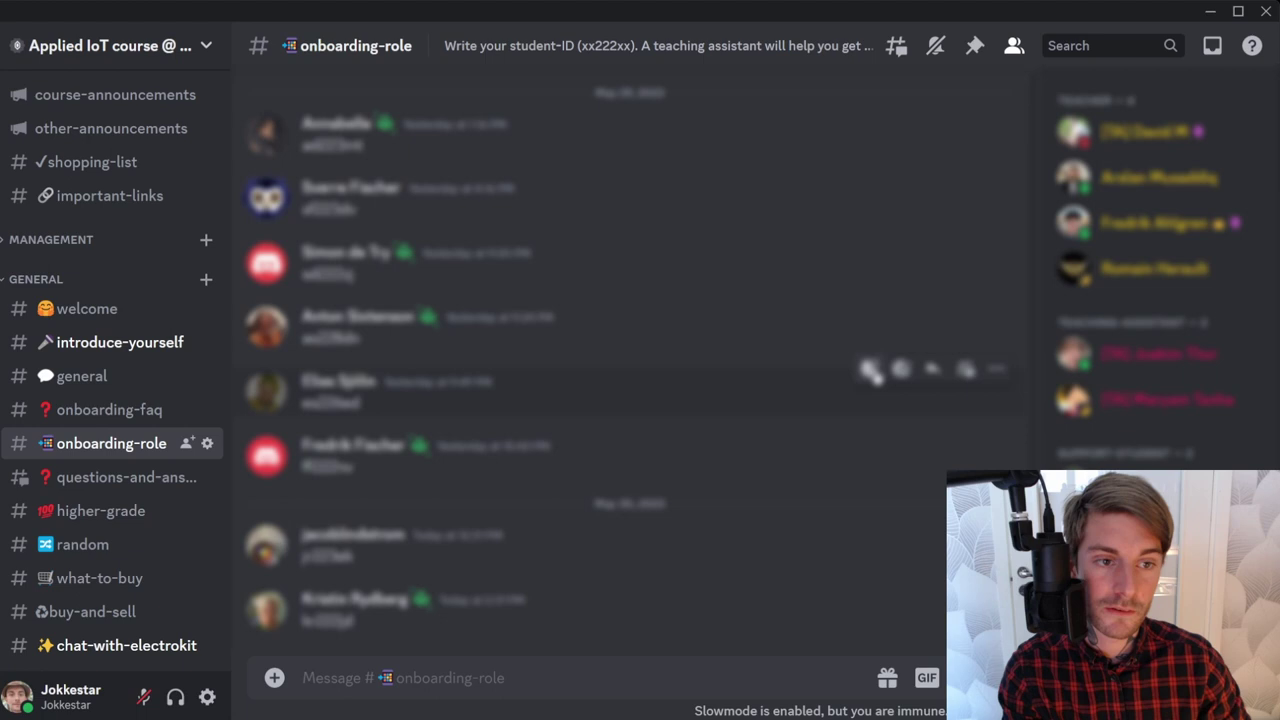
# Start and cancel a reply to the same message, and open and close a new thread on it.
pyautogui.click(933, 370)
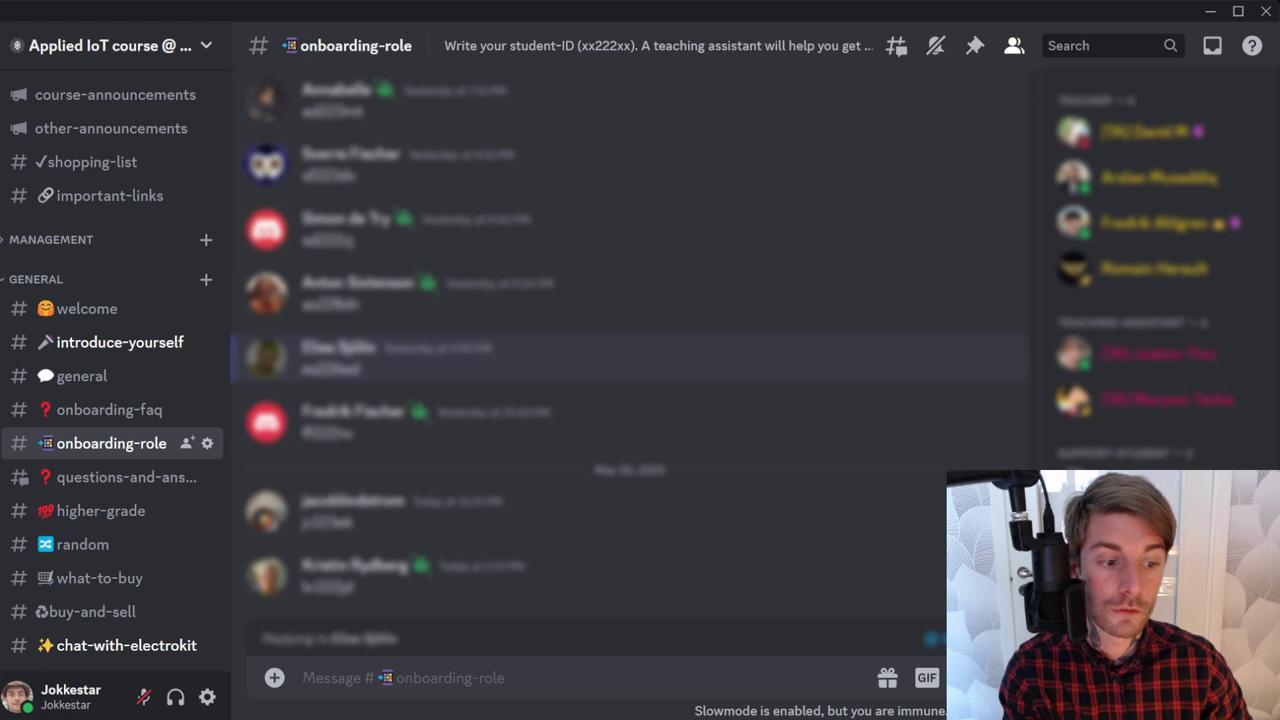
pyautogui.press('Escape')
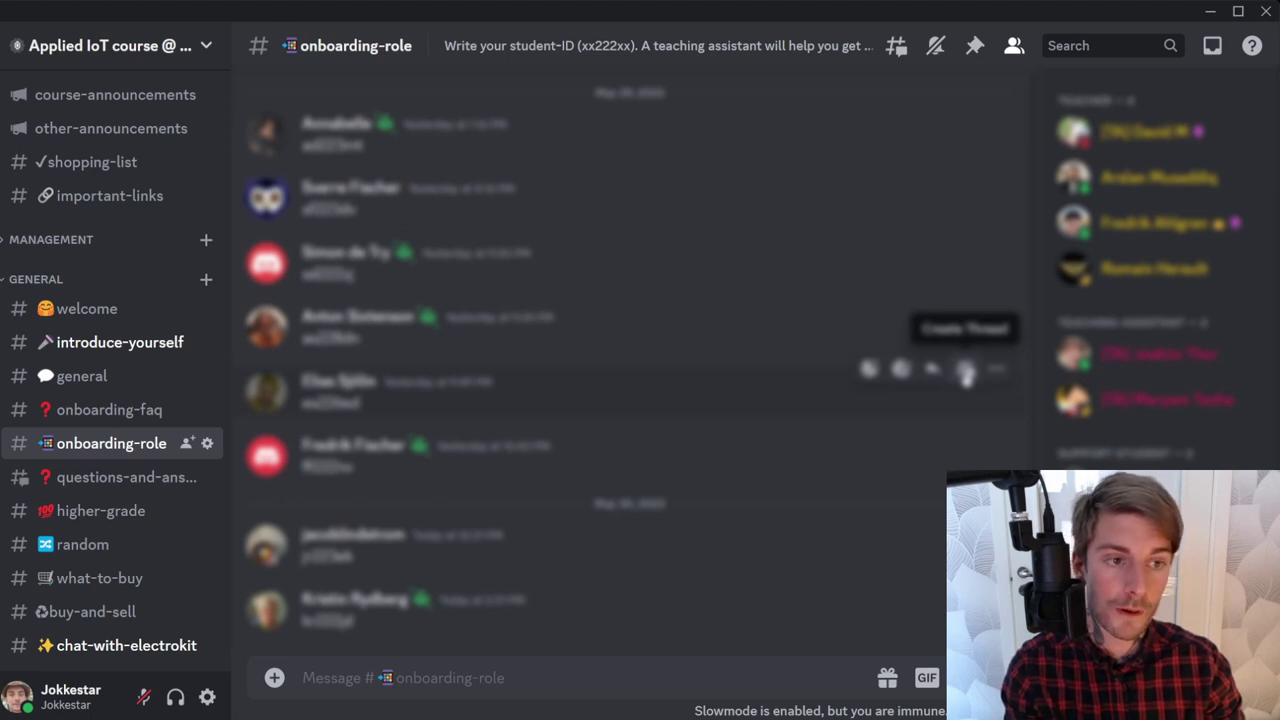
pyautogui.click(966, 372)
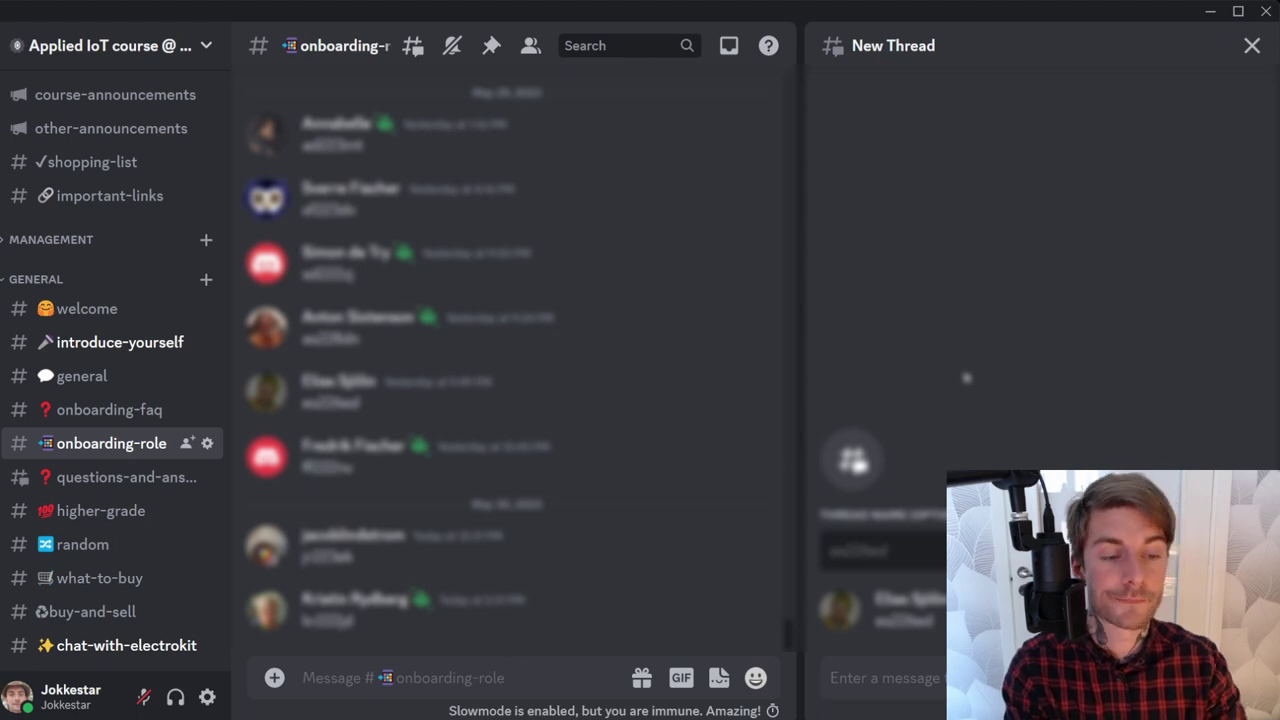
pyautogui.click(1251, 45)
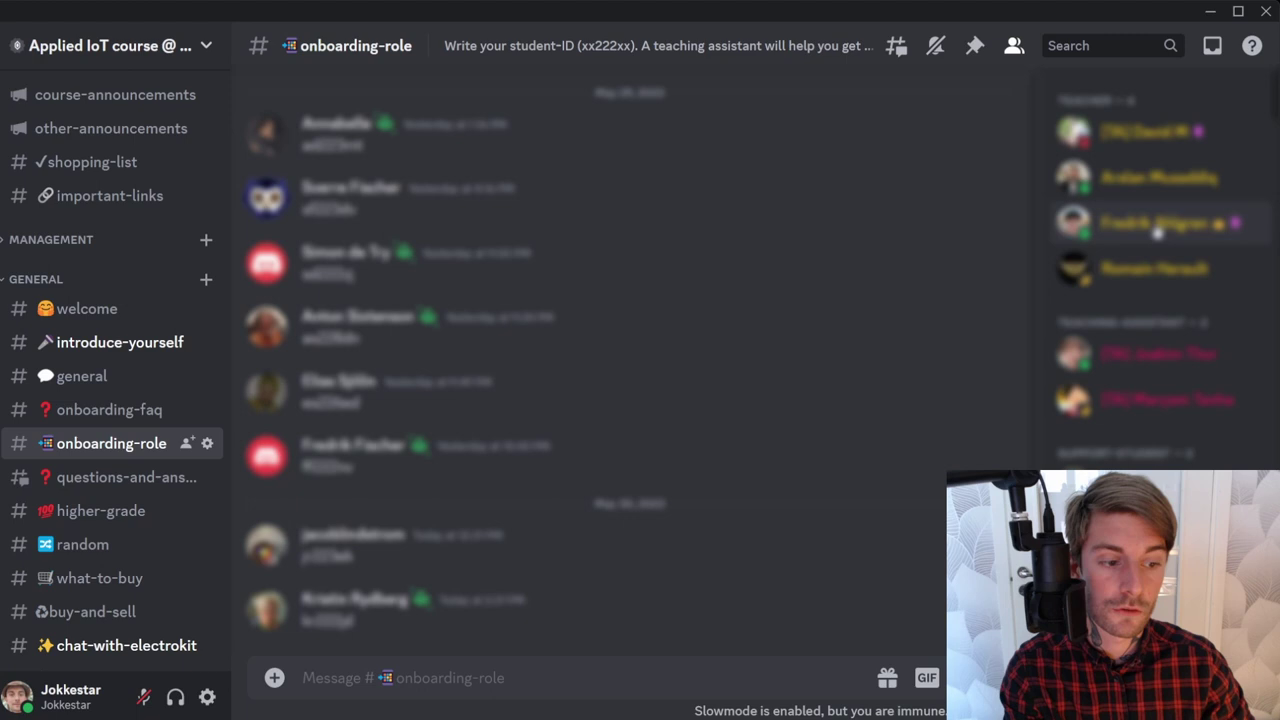
# Hide the member list and display the pinned messages of the onboarding-role channel.
pyautogui.click(1015, 50)
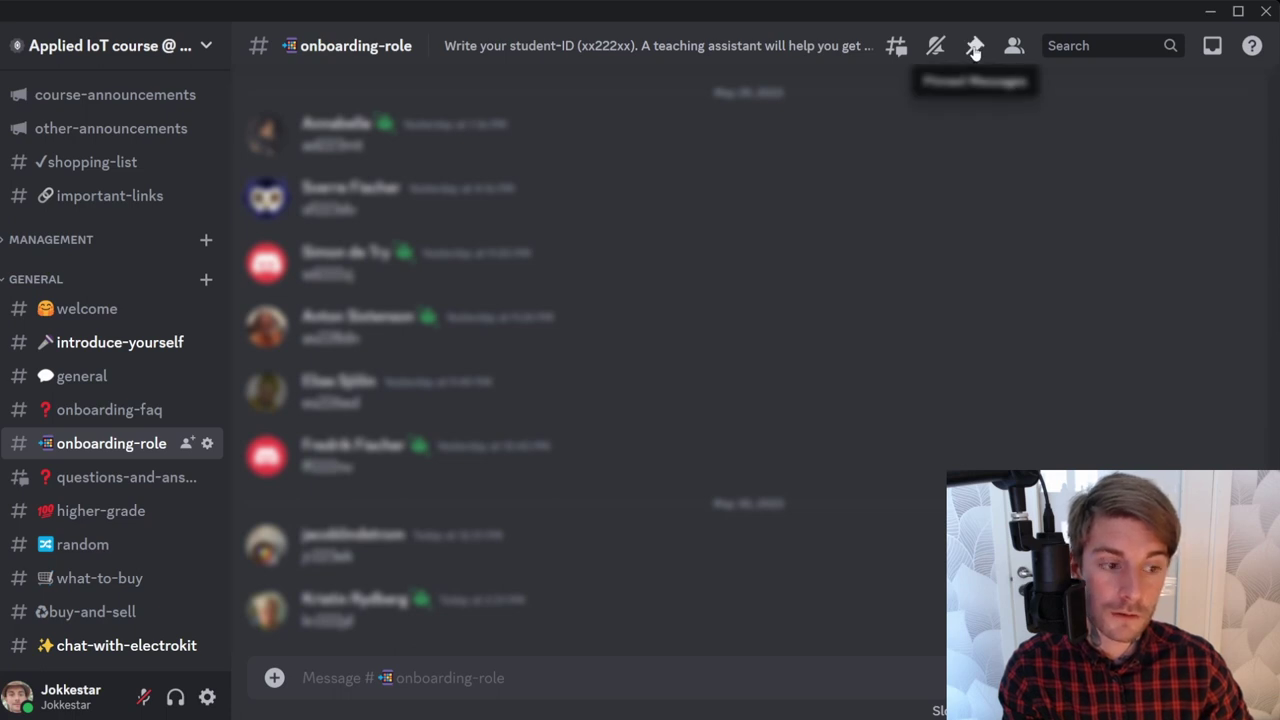
pyautogui.click(975, 48)
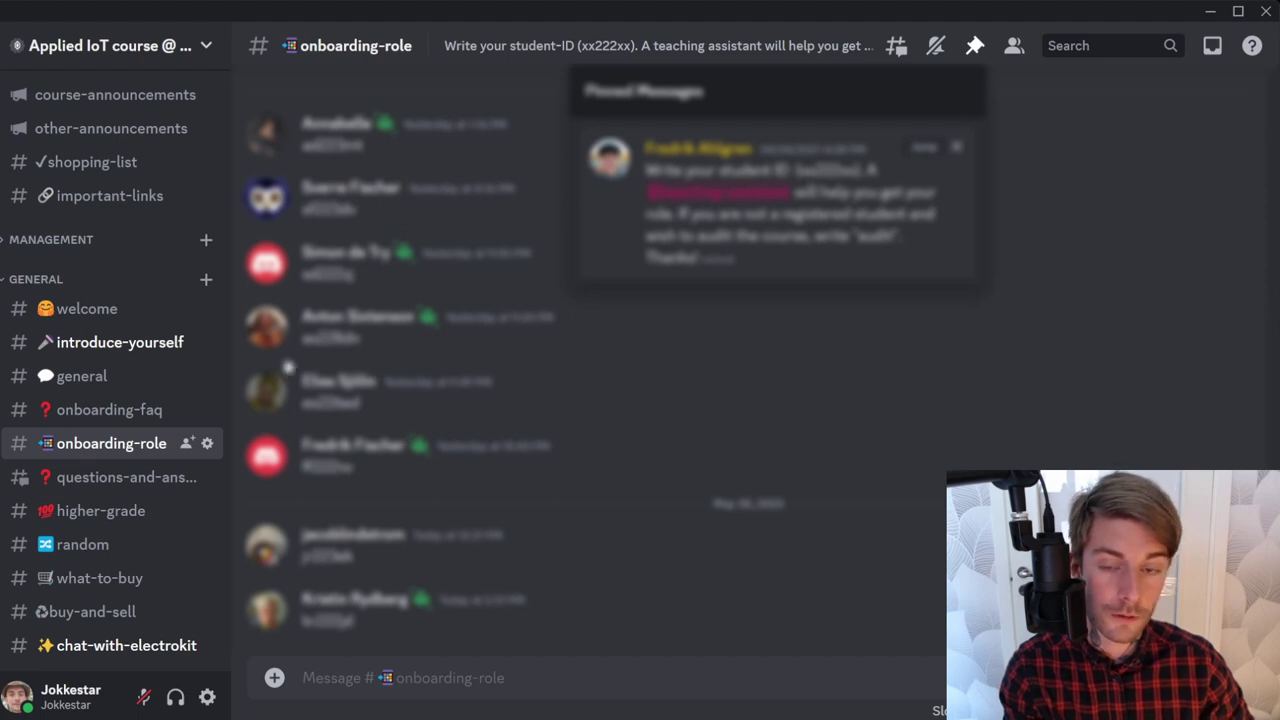
# Open the general channel, look through its pinned messages down to the oldest one, and close them.
pyautogui.click(137, 376)
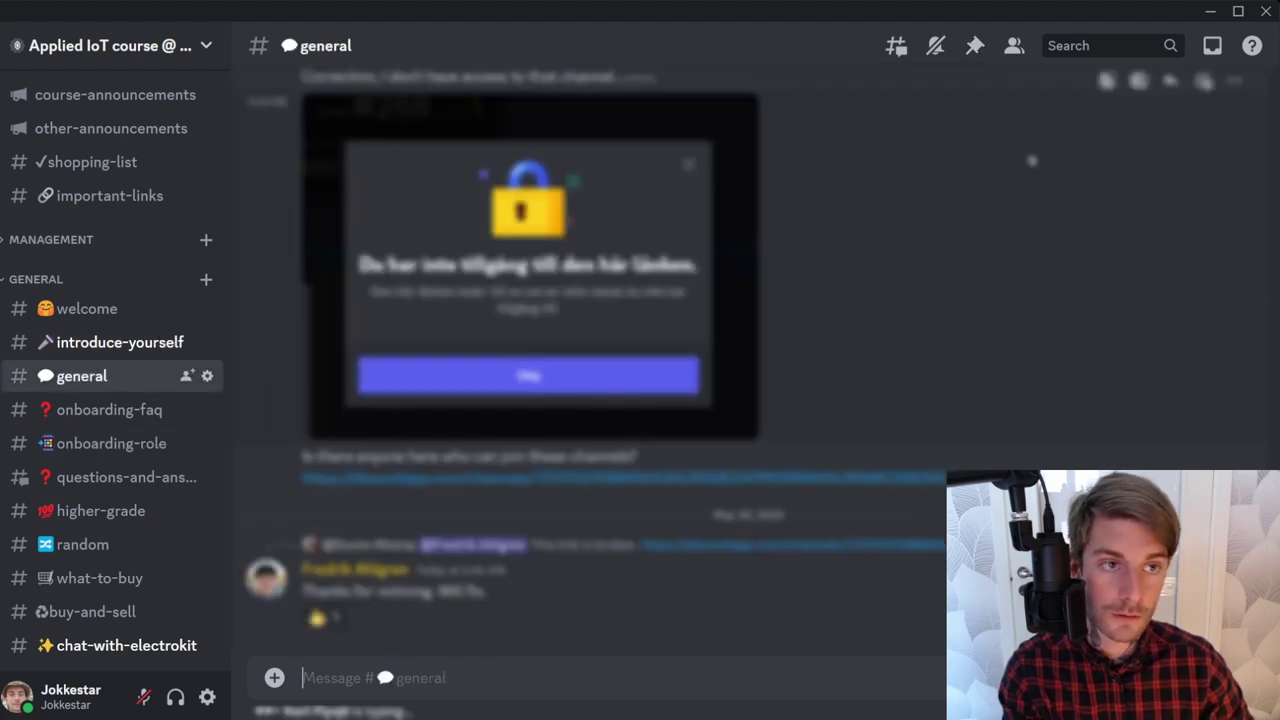
pyautogui.click(973, 50)
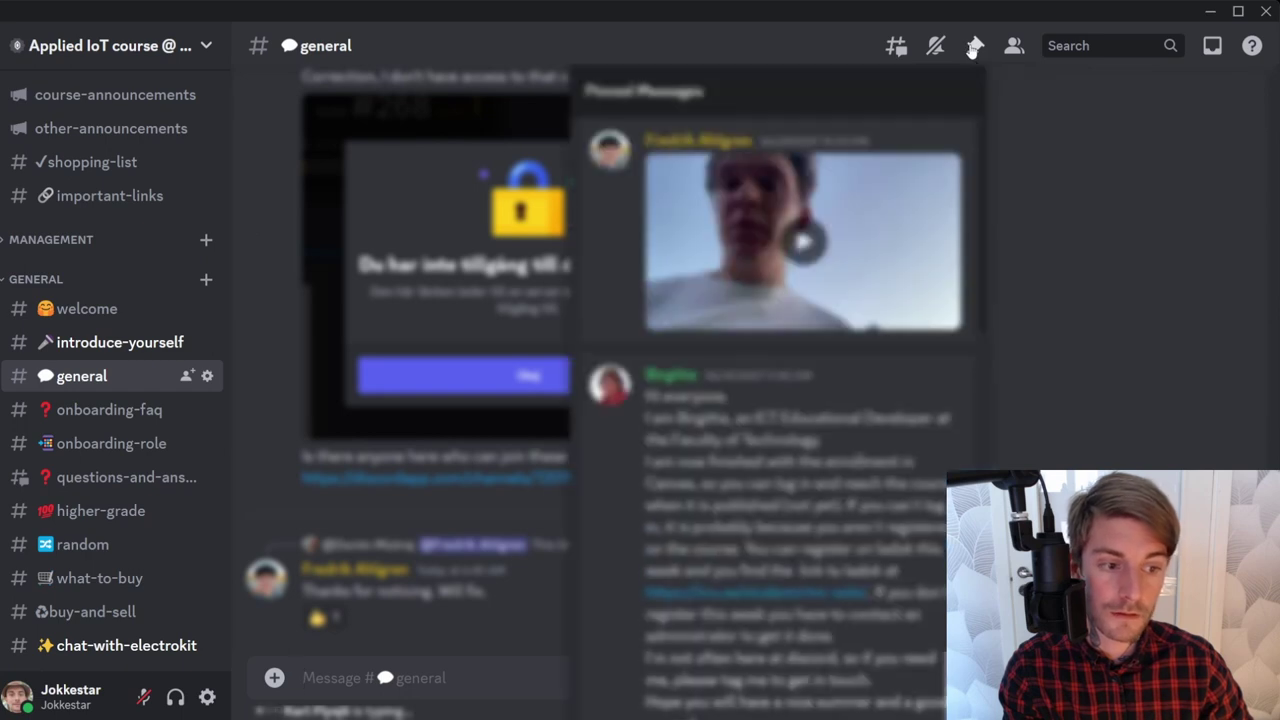
pyautogui.scroll(-6, 838, 206)
pyautogui.scroll(-8, 838, 206)
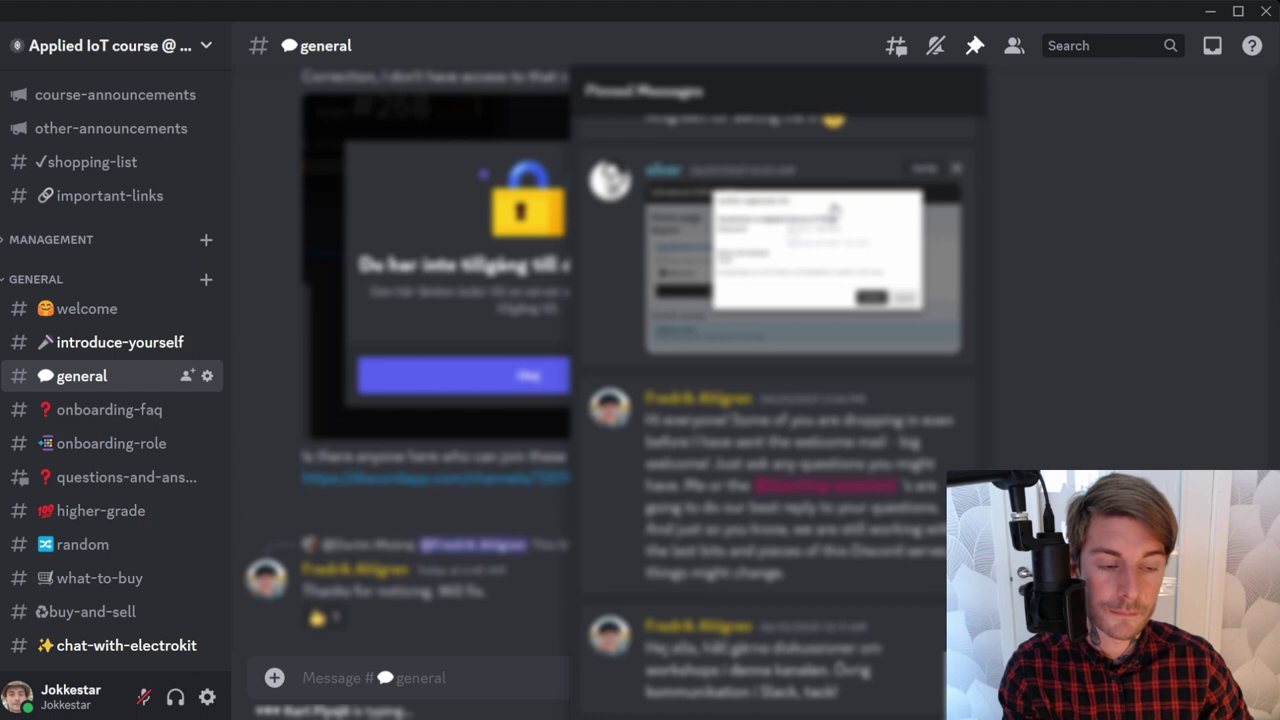
pyautogui.scroll(-5, 836, 208)
pyautogui.click(1049, 199)
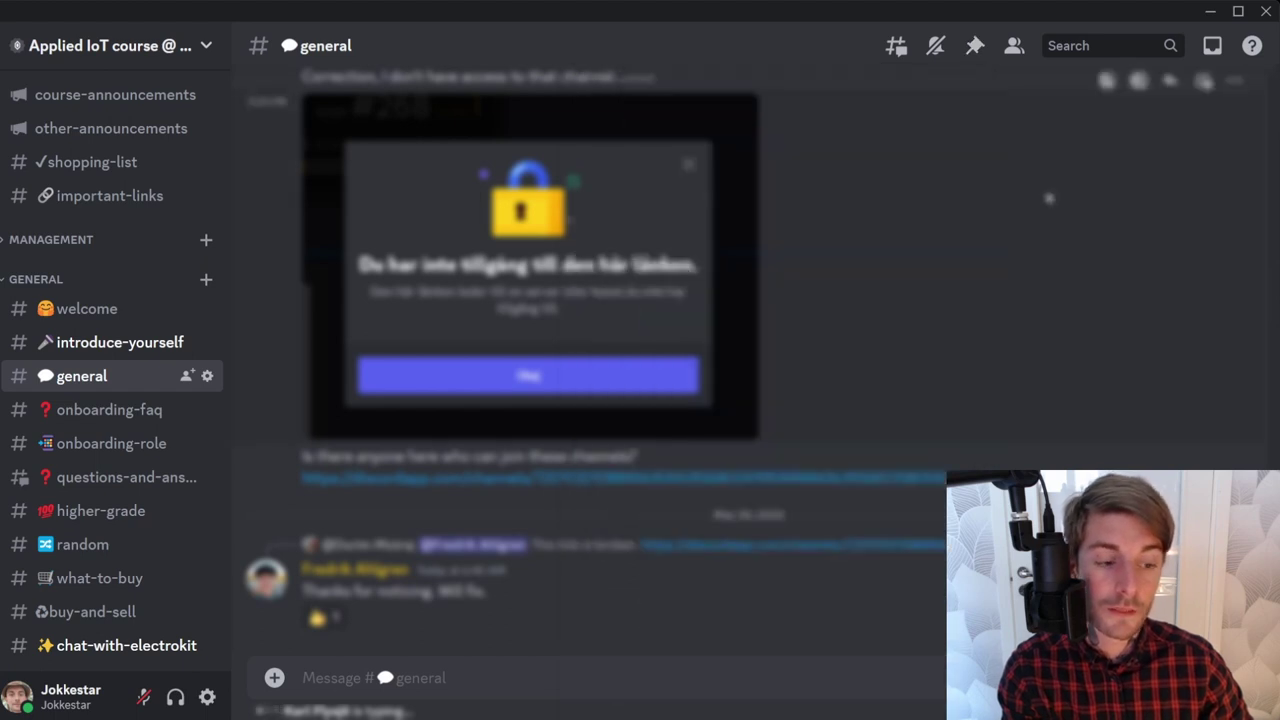
# Open the course-announcements channel and briefly view its pinned messages.
pyautogui.click(80, 100)
pyautogui.scroll(2, 86, 108)
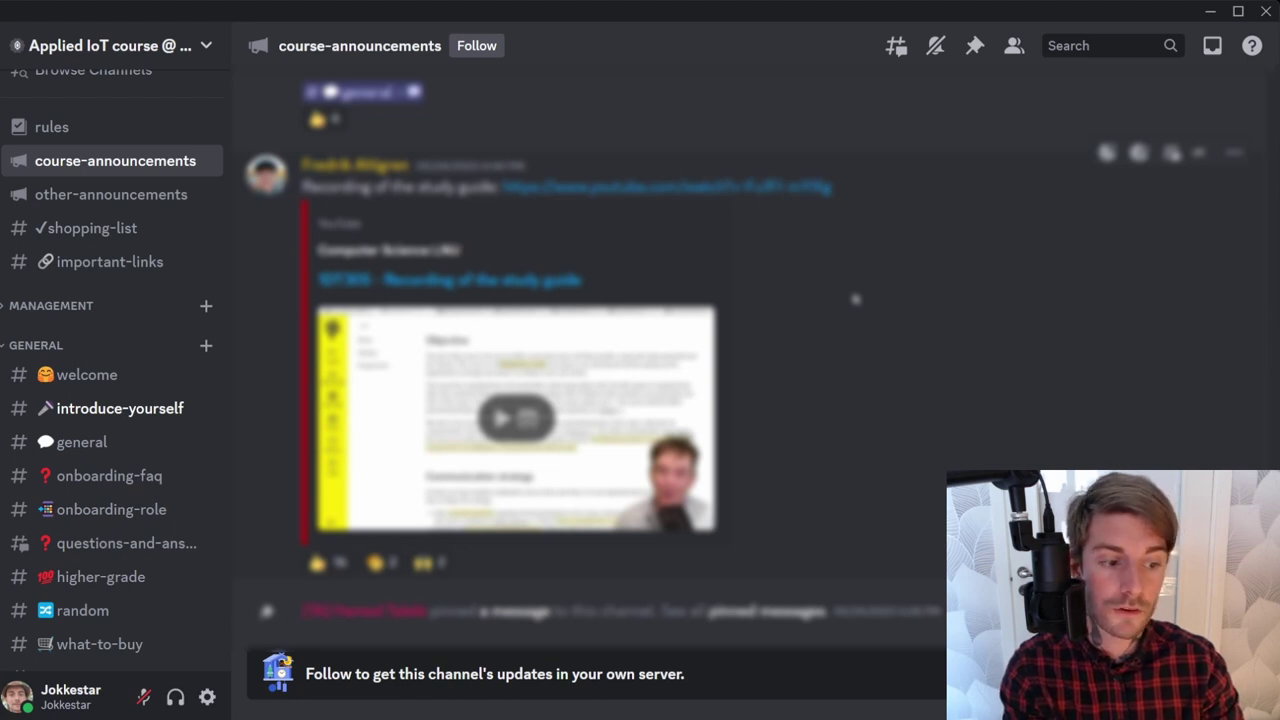
pyautogui.click(976, 46)
pyautogui.click(976, 46)
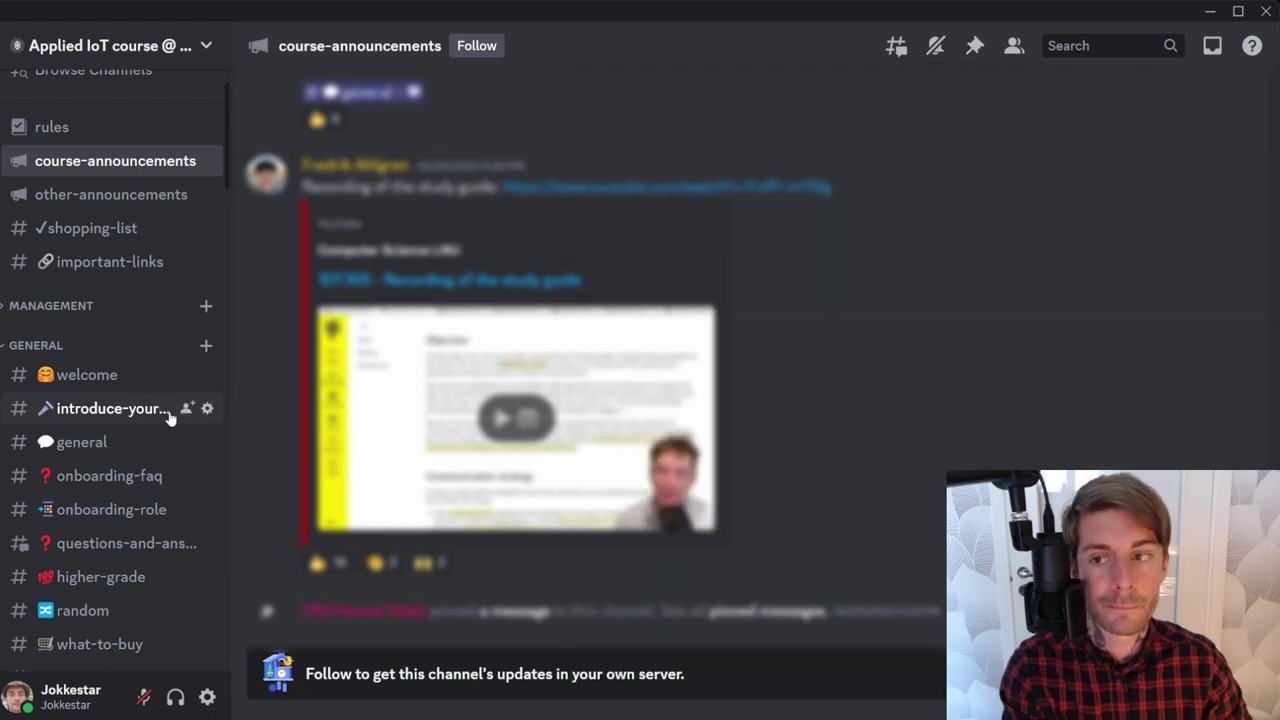
# Draft an @ mention of a teaching assistant in the general channel and delete it unsent.
pyautogui.click(121, 451)
pyautogui.write('@')
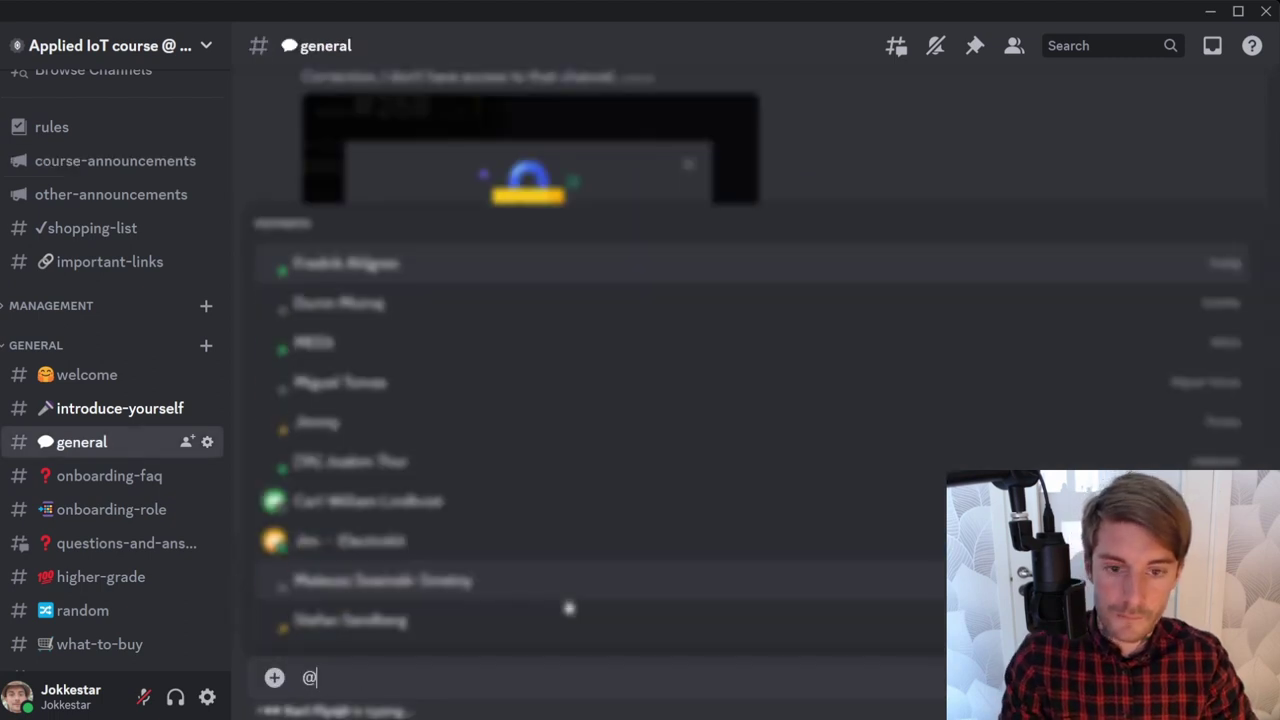
pyautogui.write('joakim')
pyautogui.press('Return')
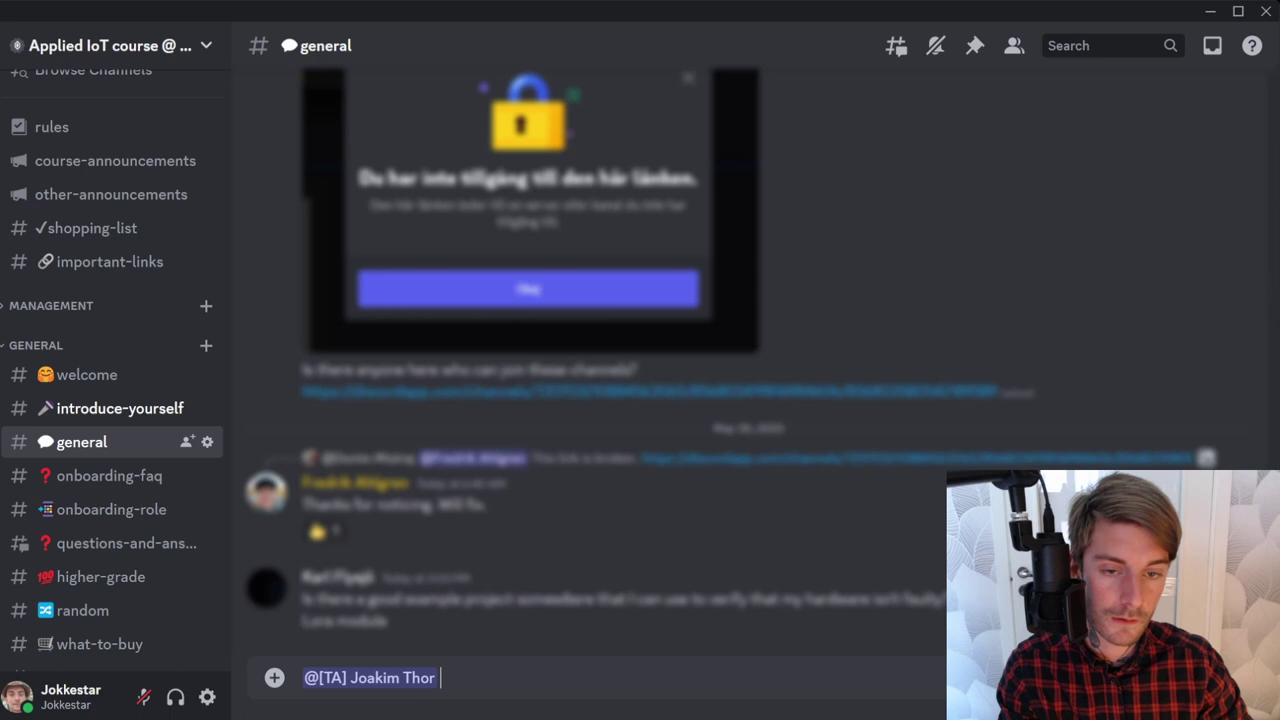
pyautogui.press('BackSpace')
pyautogui.press('BackSpace')
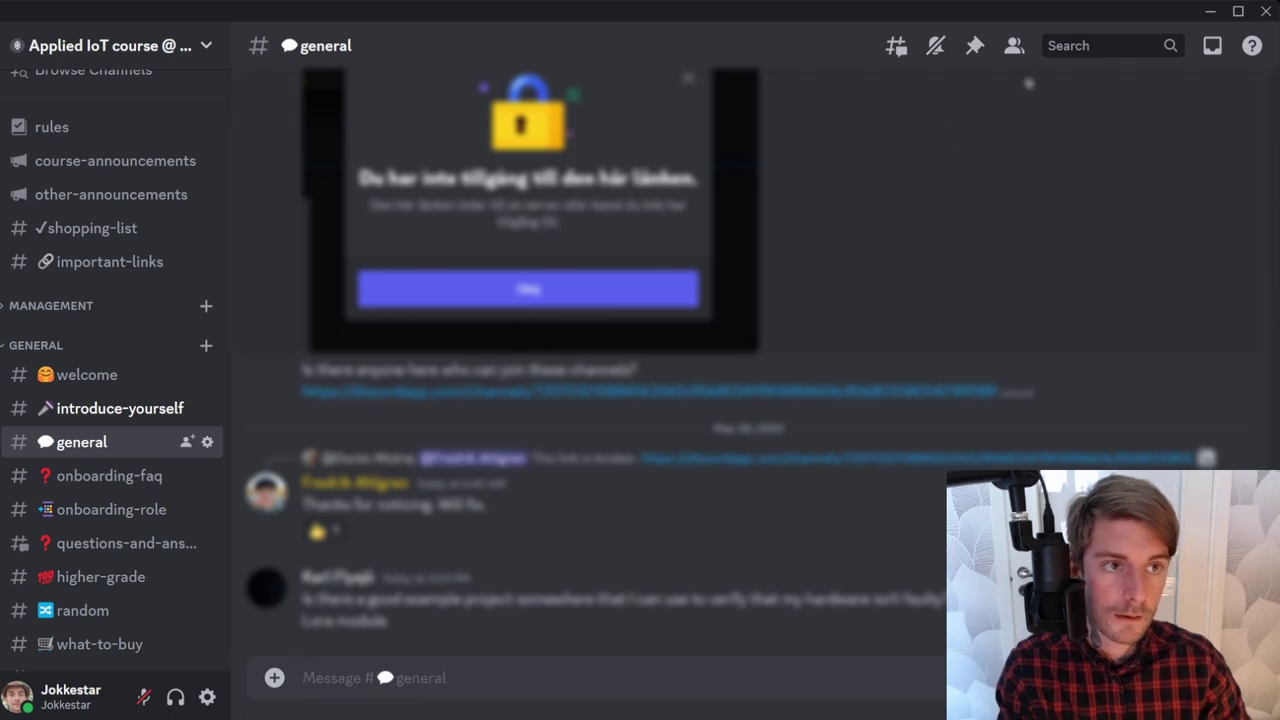
# Search the whole server for "student" and clear the query.
pyautogui.click(1068, 46)
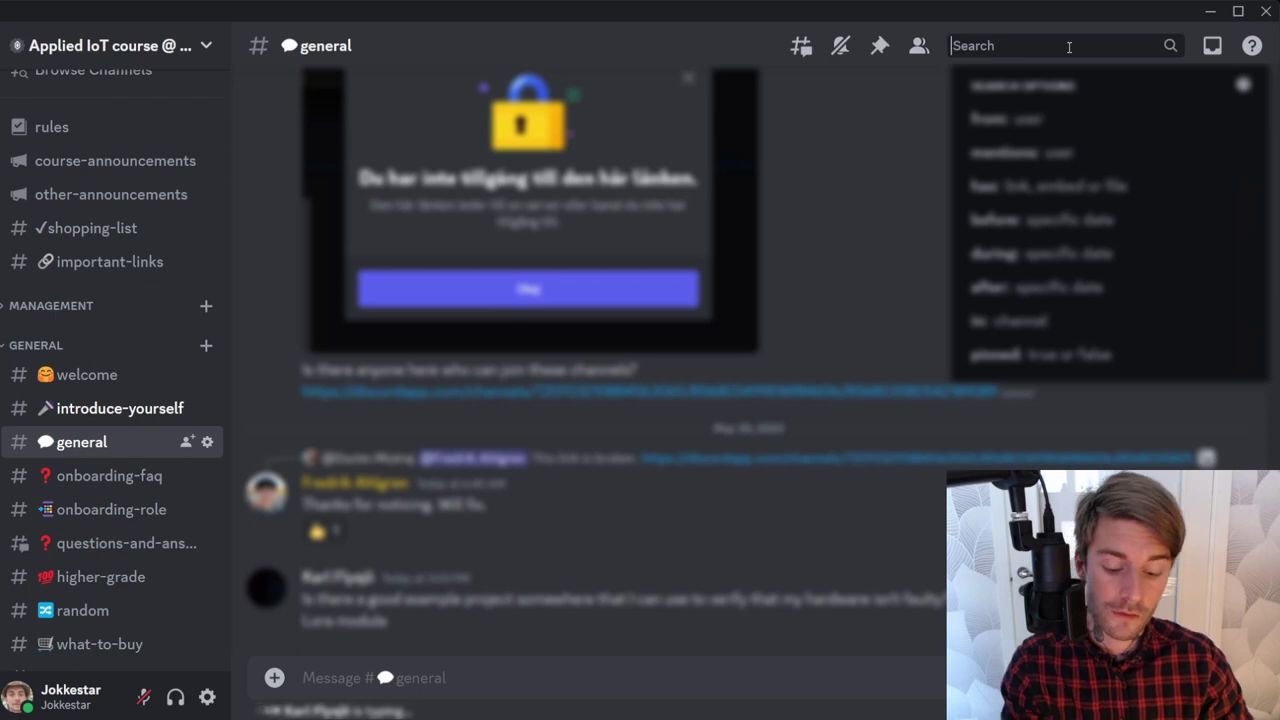
pyautogui.write('student')
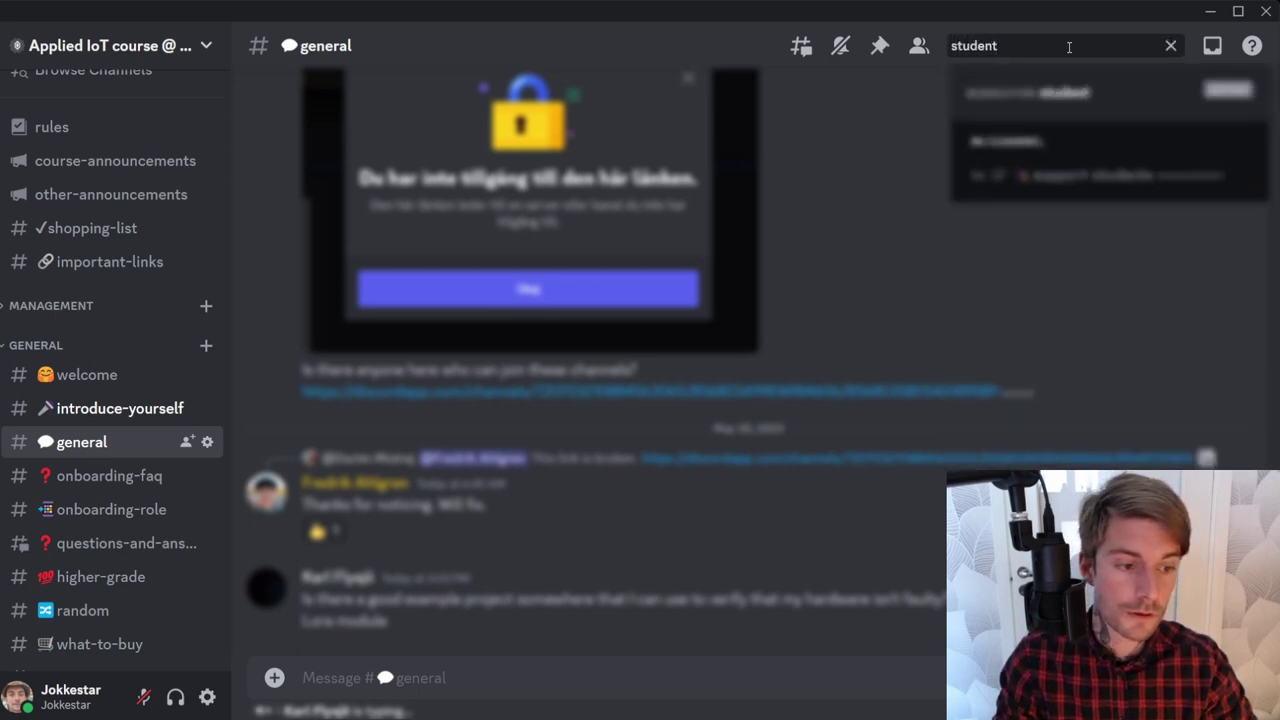
pyautogui.press('Return')
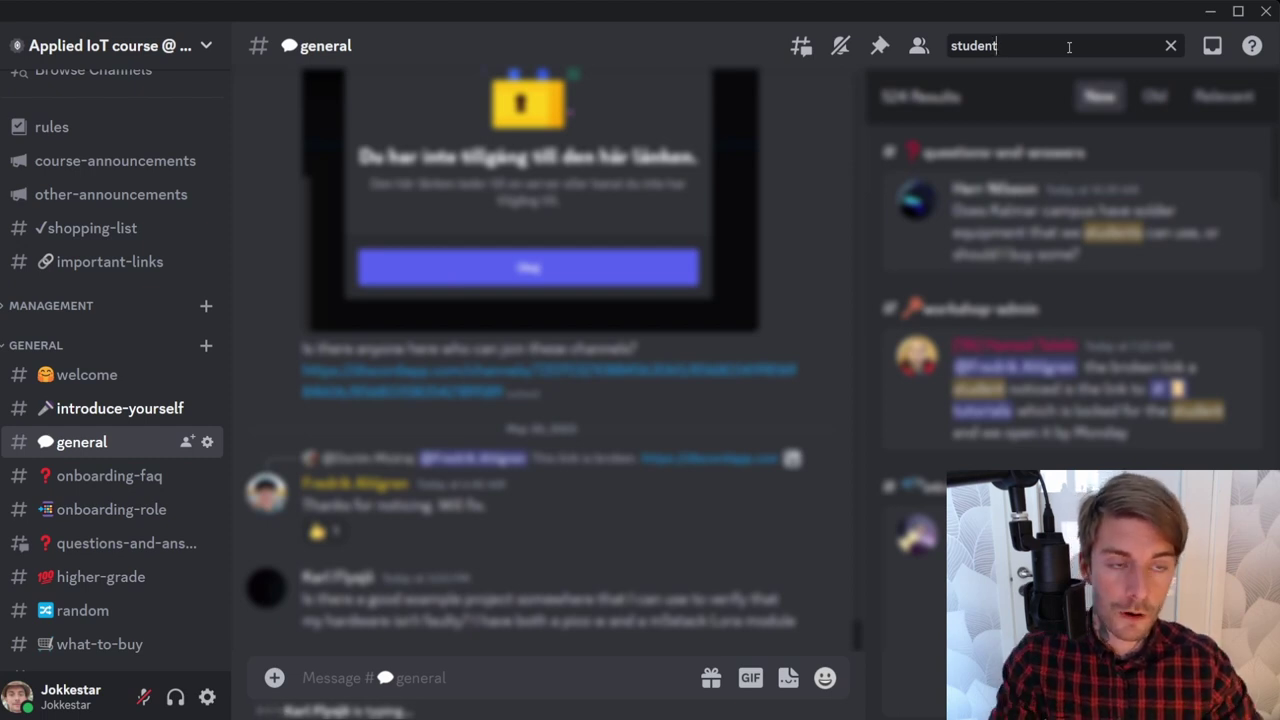
pyautogui.hotkey('ctrl', 'a')
pyautogui.press('BackSpace')
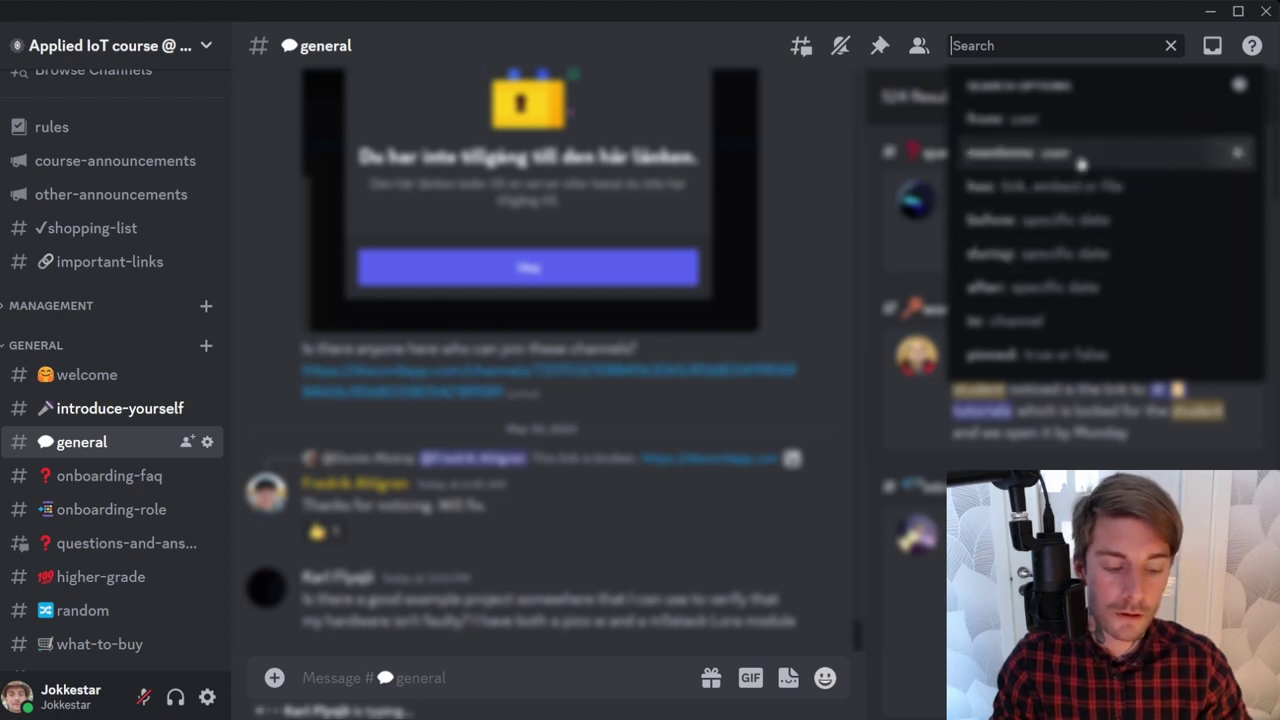
# Search for "student" limited to the general channel with the in: filter, and clear the query.
pyautogui.write('in:gen')
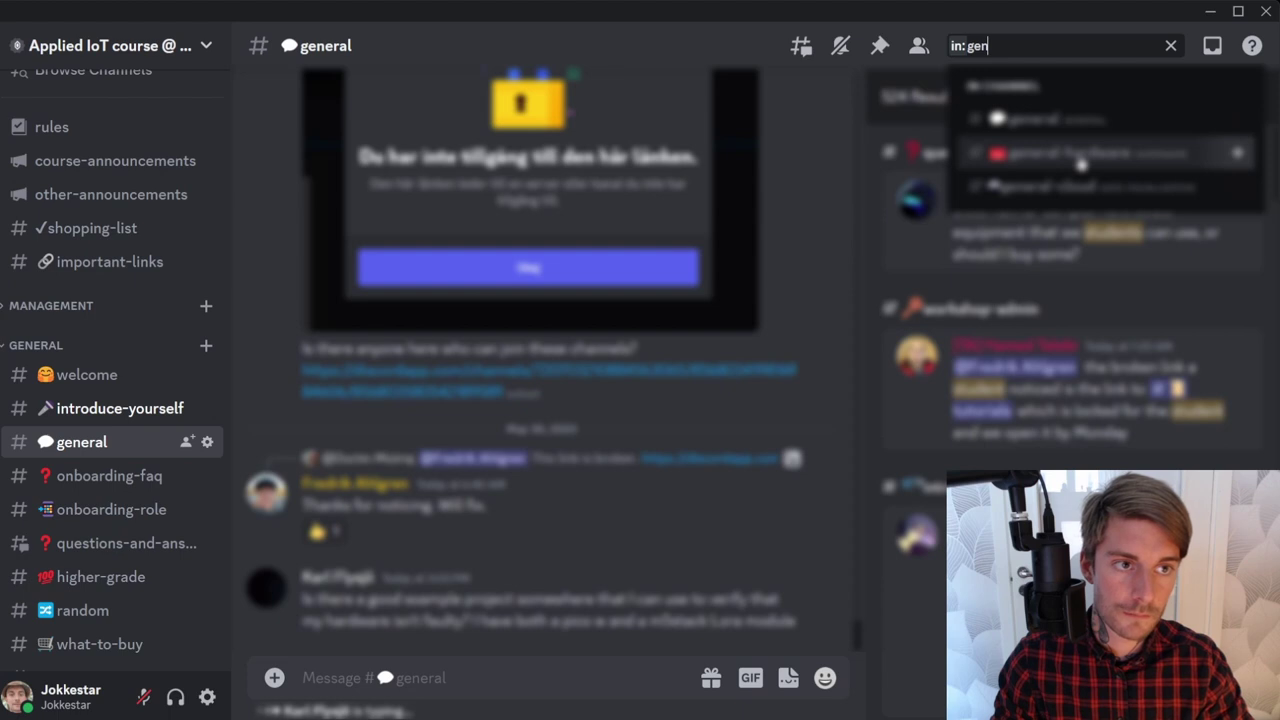
pyautogui.press('Return')
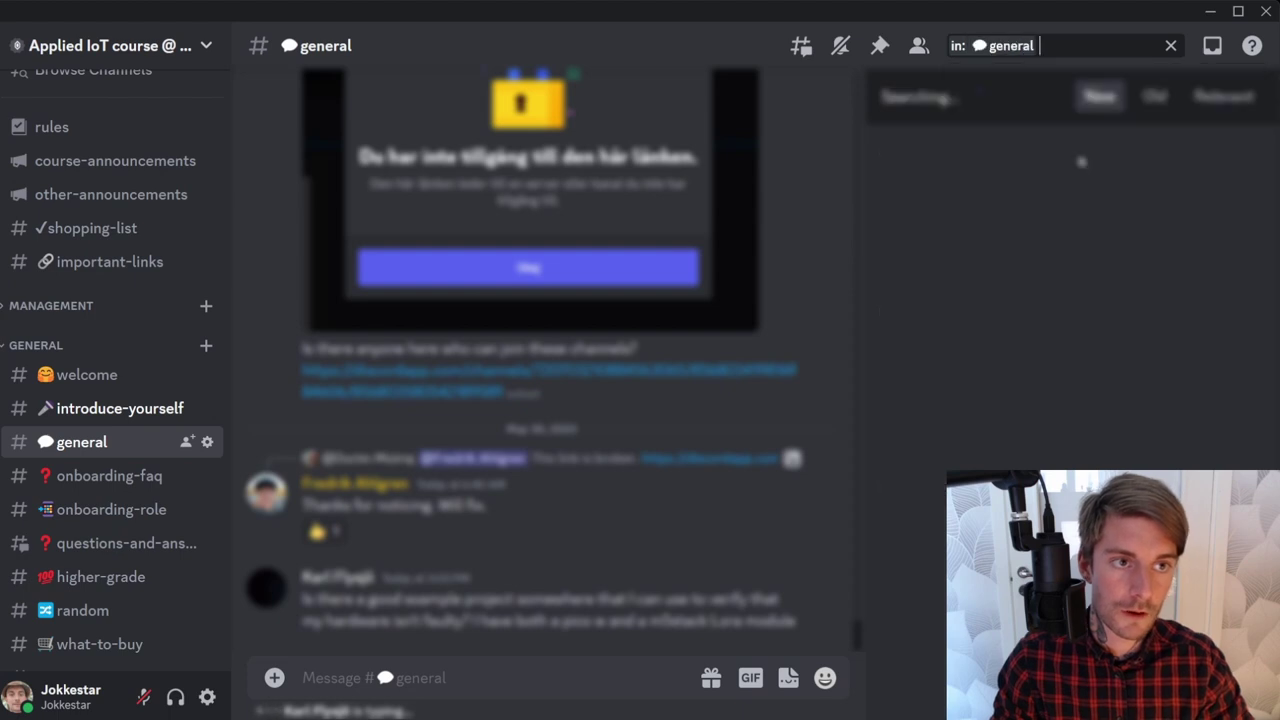
pyautogui.write('student')
pyautogui.press('Return')
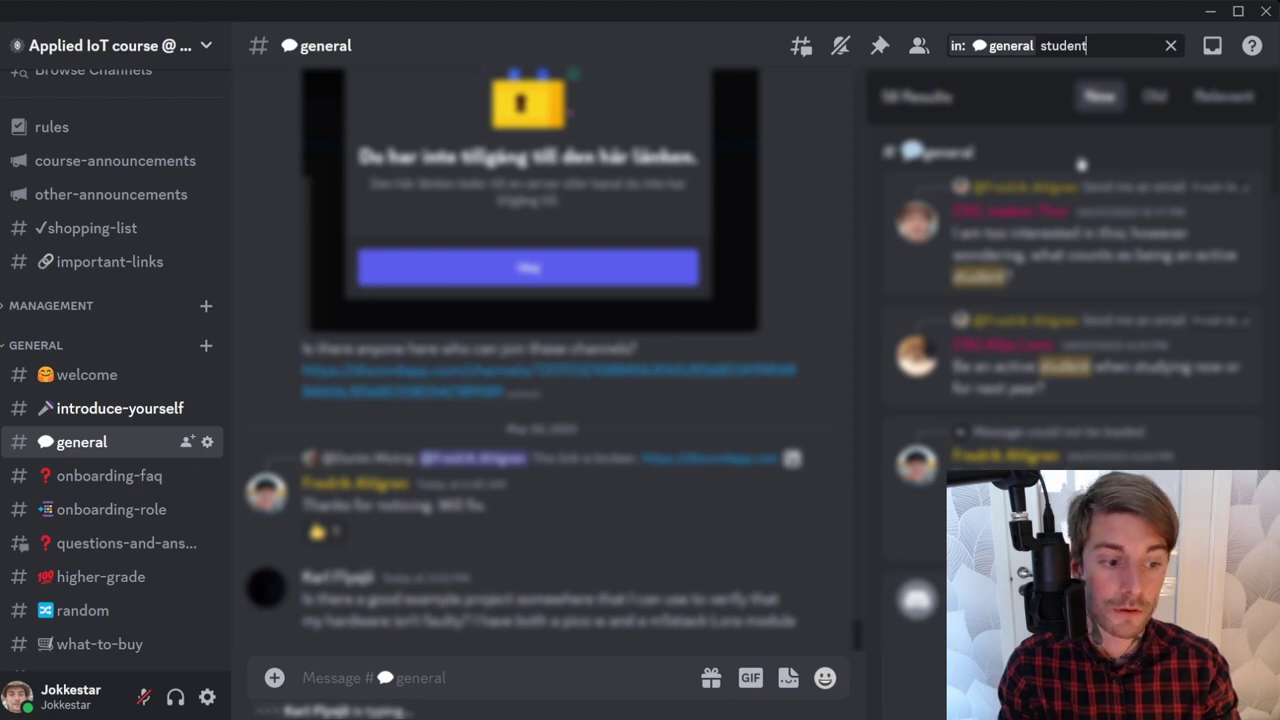
pyautogui.press('BackSpace')
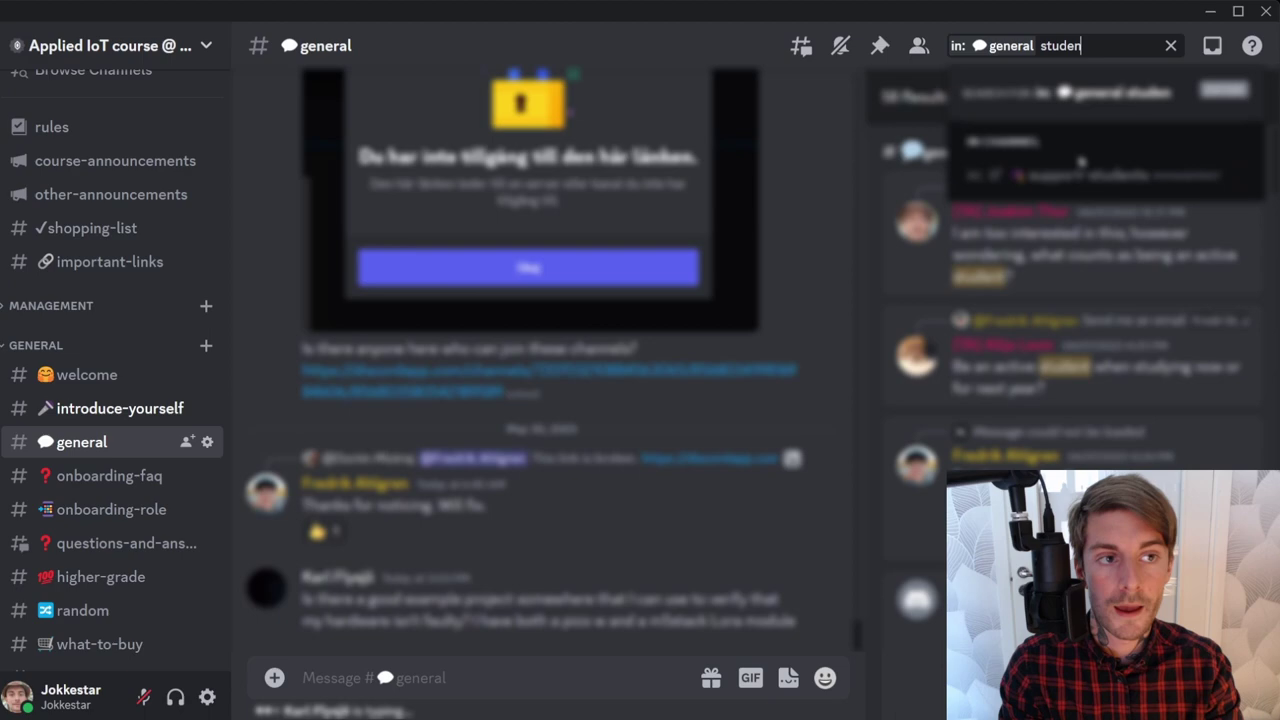
pyautogui.hotkey('ctrl', 'a')
pyautogui.press('BackSpace')
# Open the hardware-support forum in the Hardware category and start a new post, dismissing the enlarged Post Guidelines.
pyautogui.moveTo(108, 548)
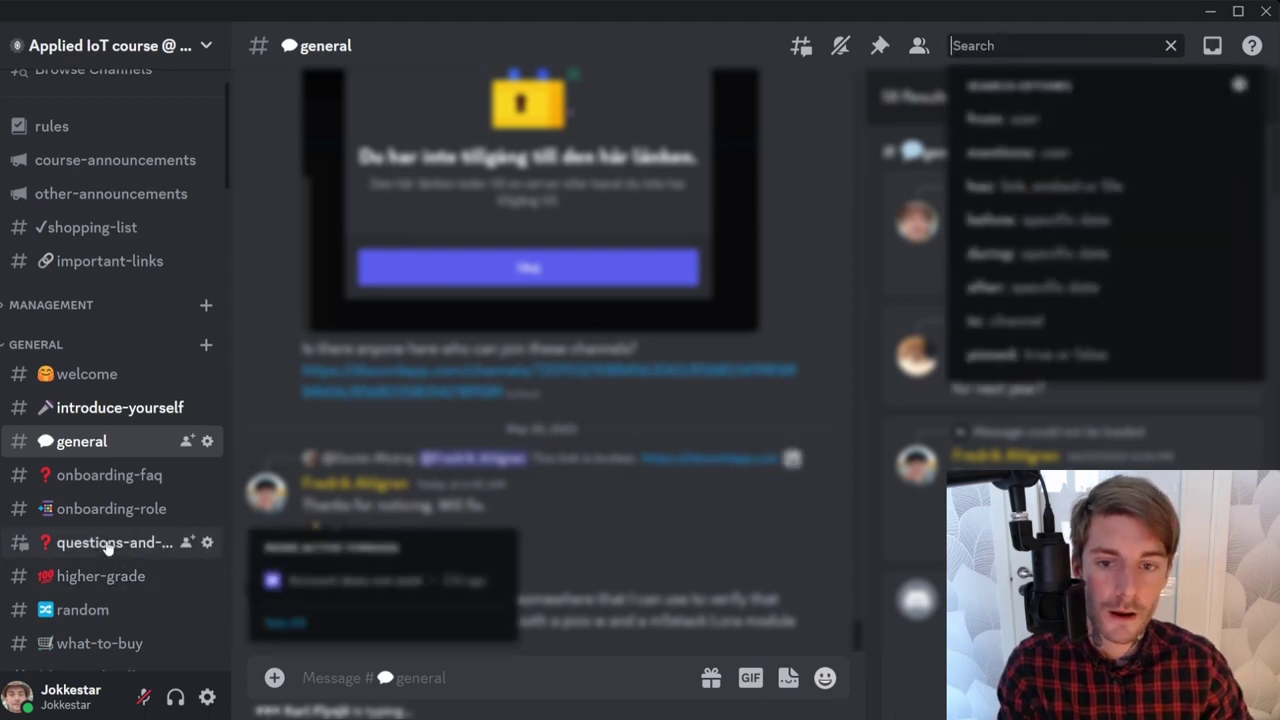
pyautogui.scroll(-5, 108, 548)
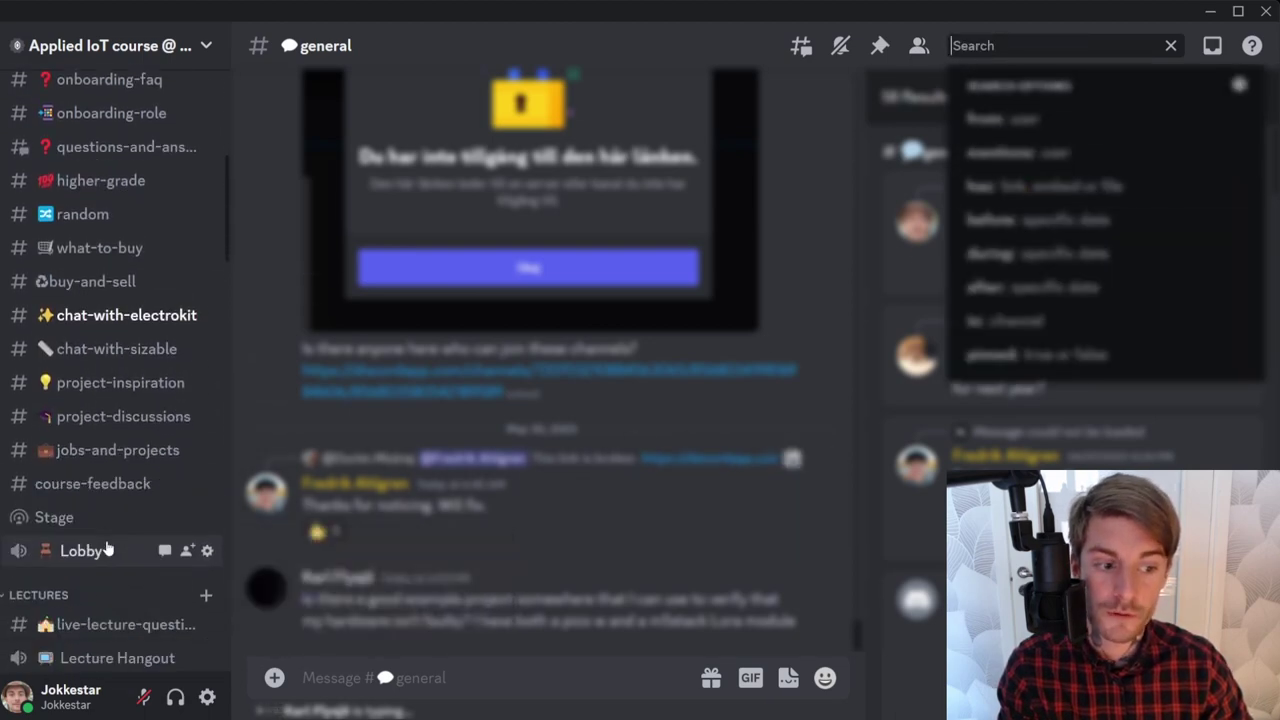
pyautogui.scroll(-7, 108, 548)
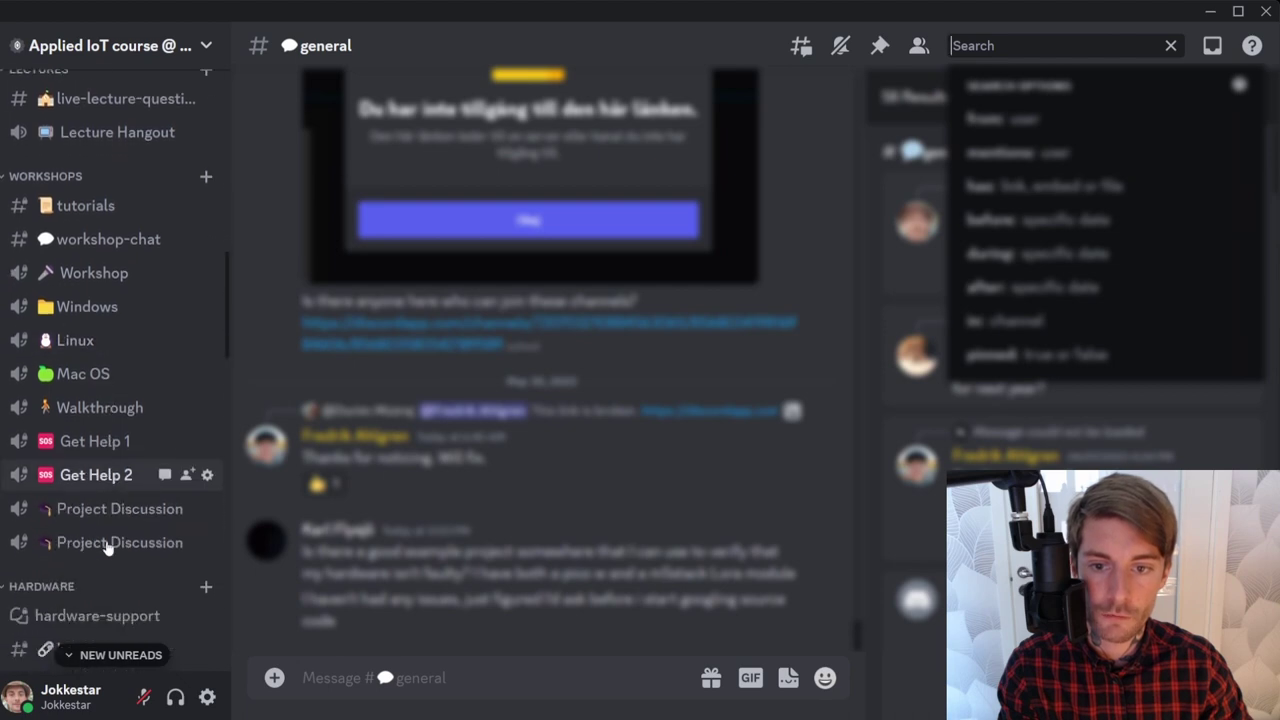
pyautogui.scroll(-2, 108, 548)
pyautogui.click(117, 495)
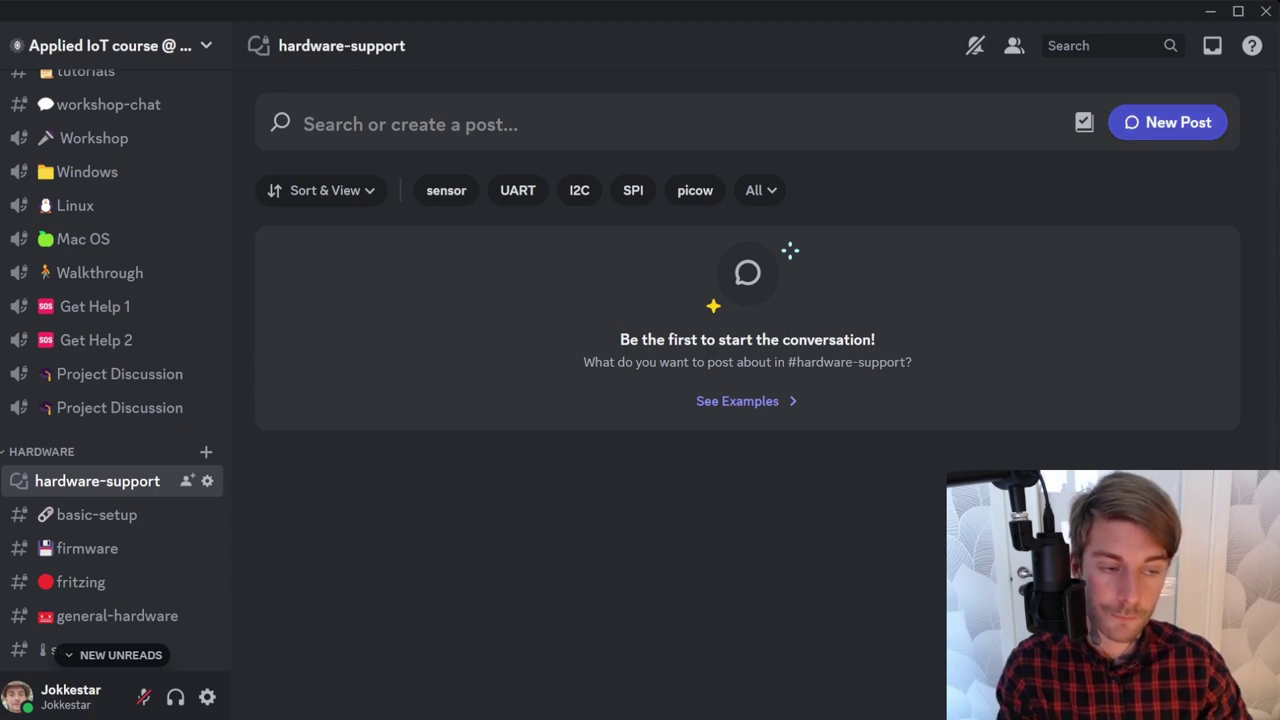
pyautogui.click(1167, 122)
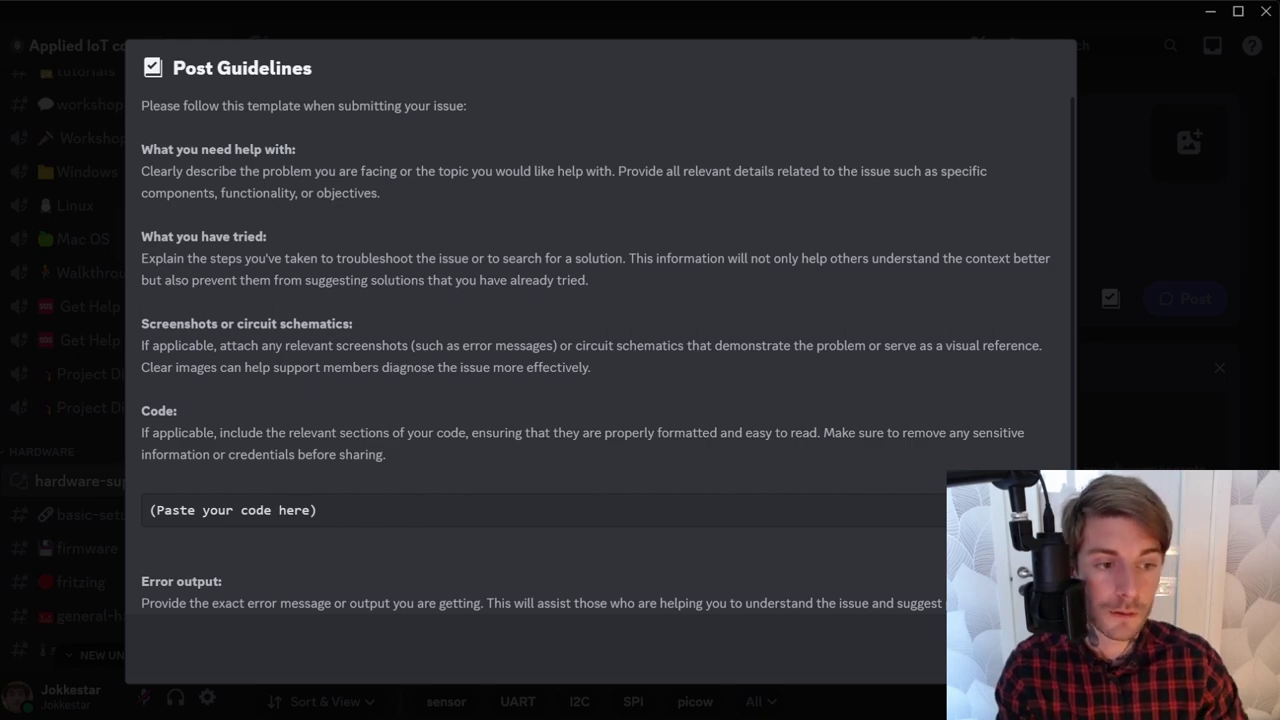
pyautogui.press('Escape')
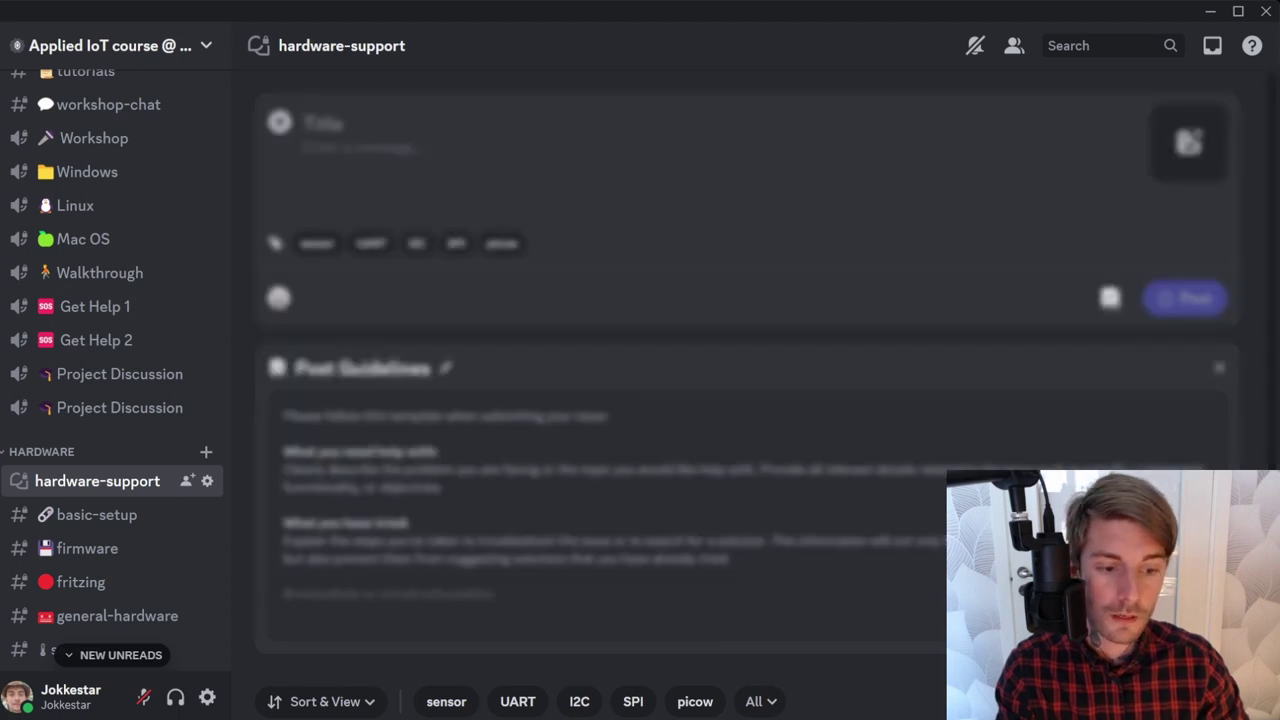
pyautogui.scroll(5, 110, 400)
pyautogui.scroll(10, 110, 380)
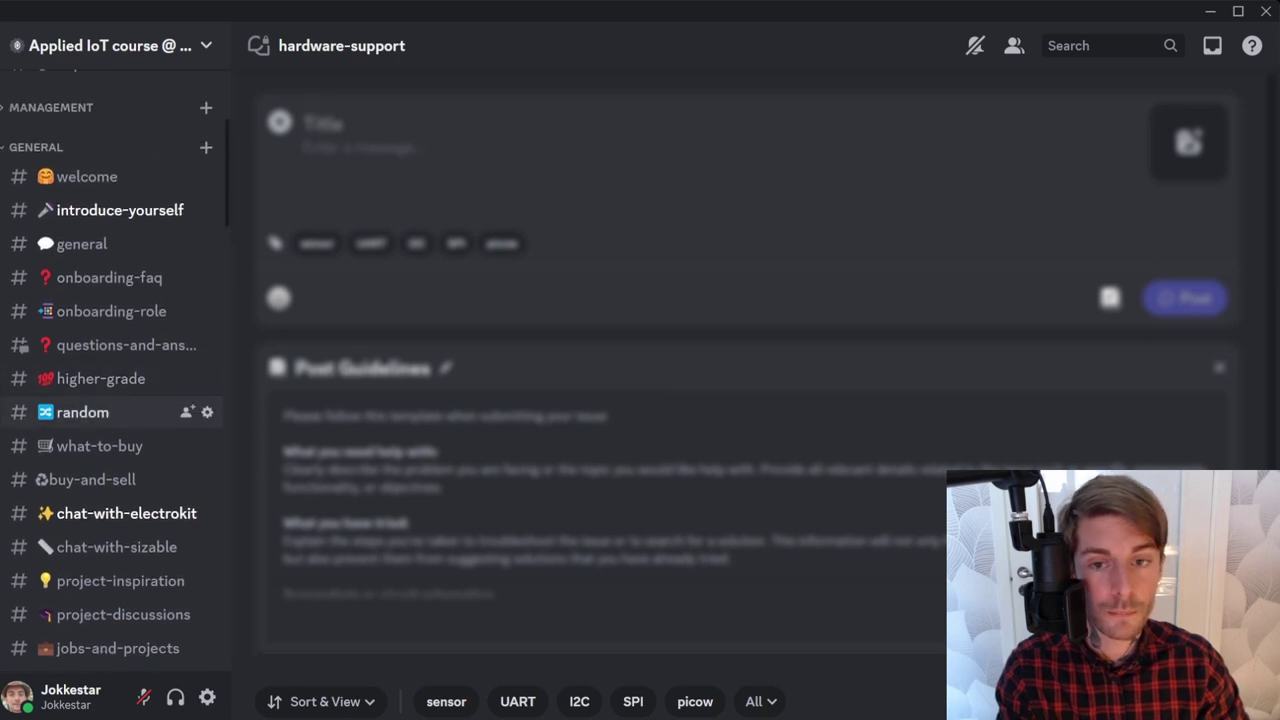
pyautogui.scroll(1, 110, 378)
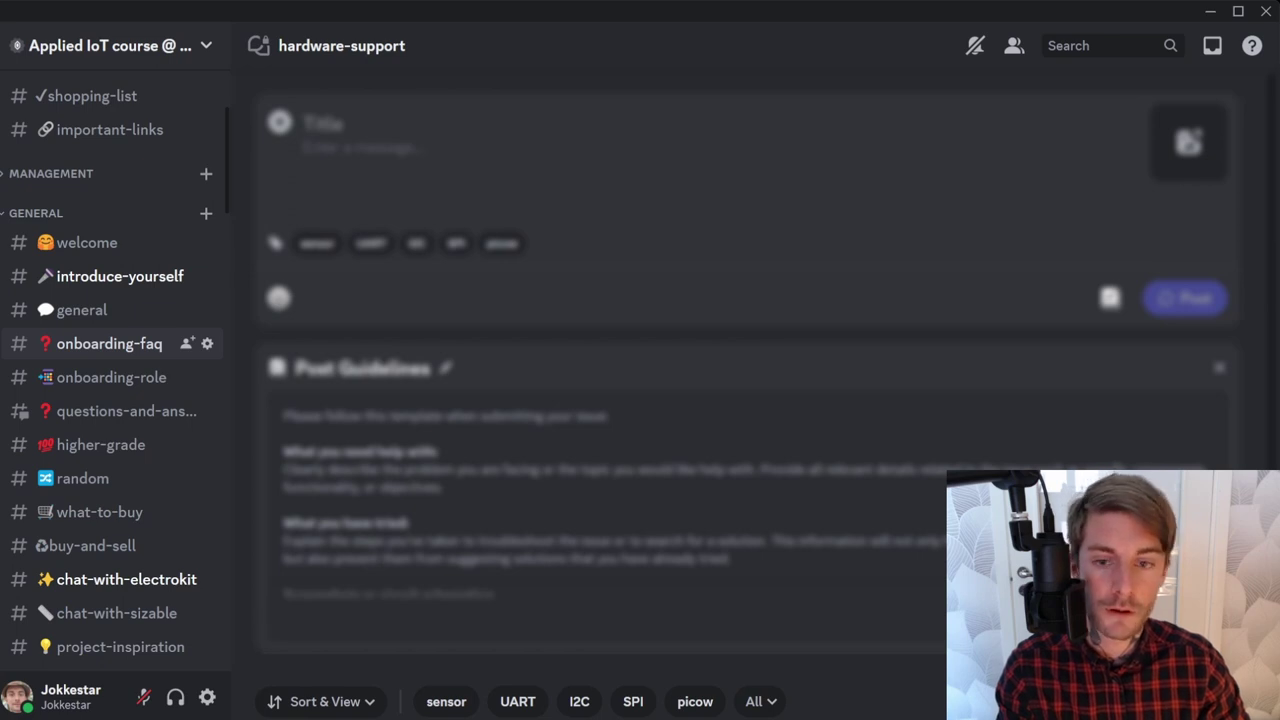
pyautogui.scroll(1, 110, 310)
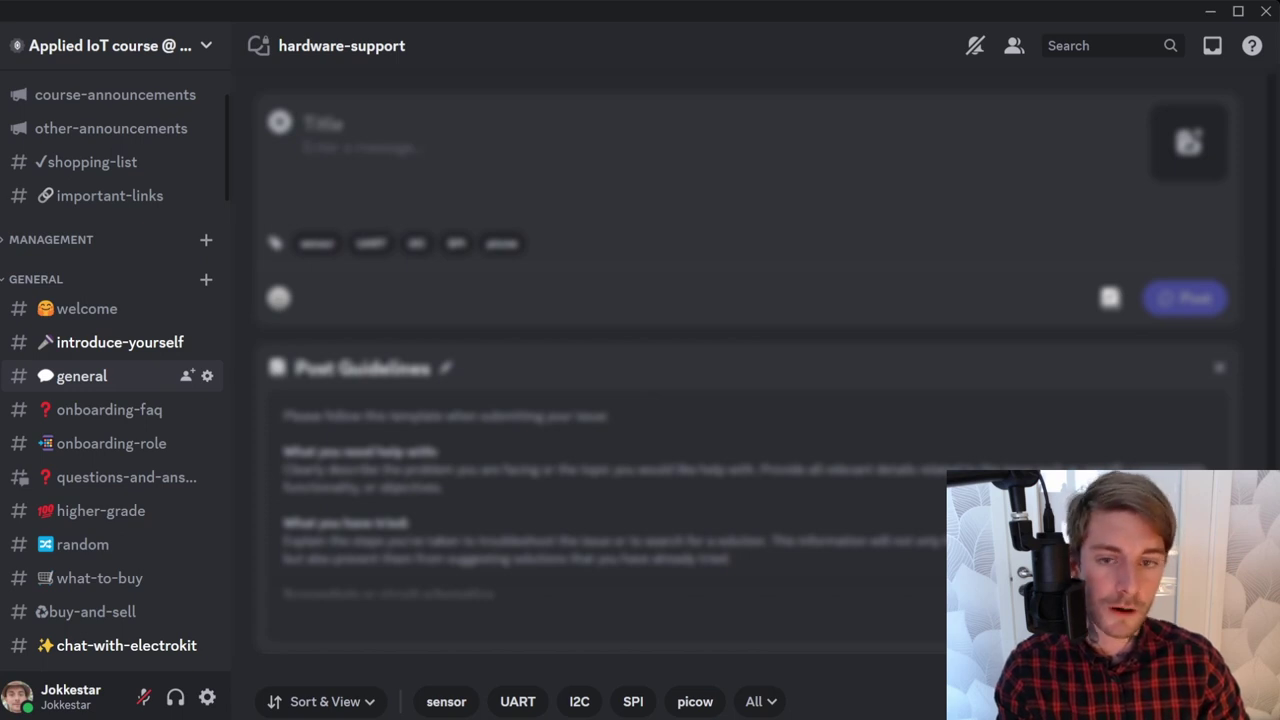
# View the general and questions-and-answers channels, and look through the Lectures, Workshops and Hardware categories.
pyautogui.click(130, 380)
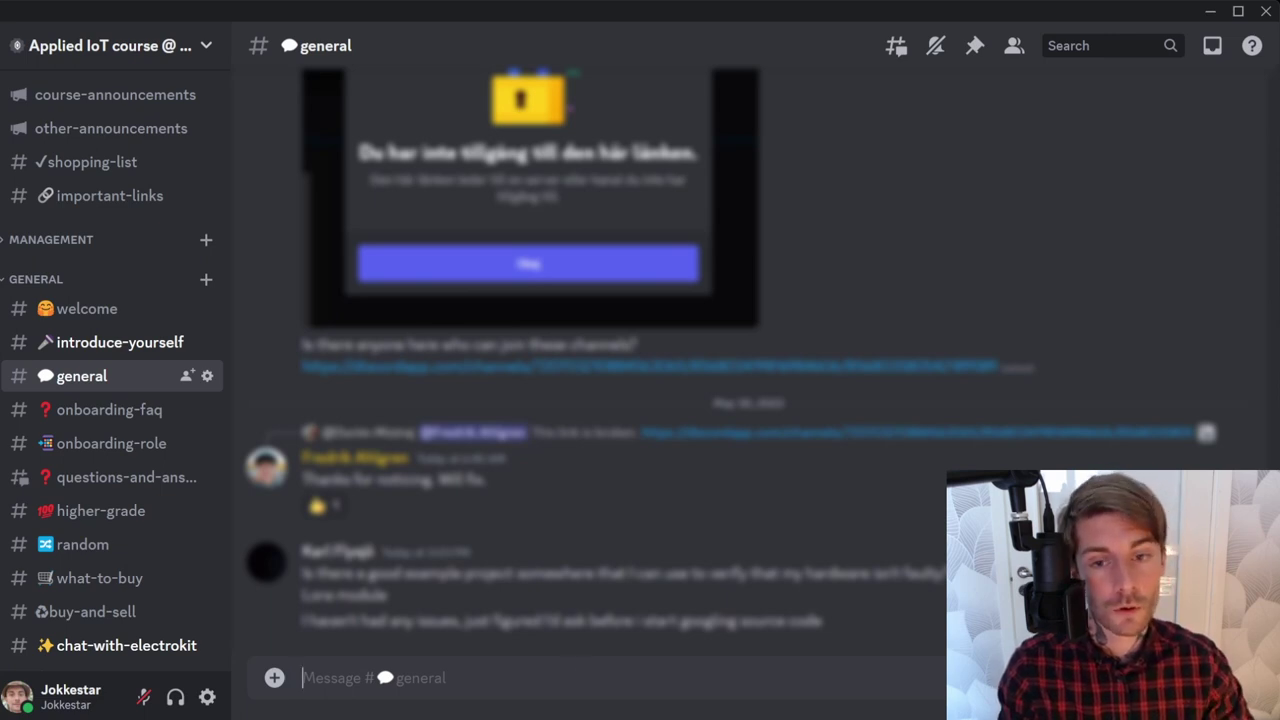
pyautogui.click(132, 478)
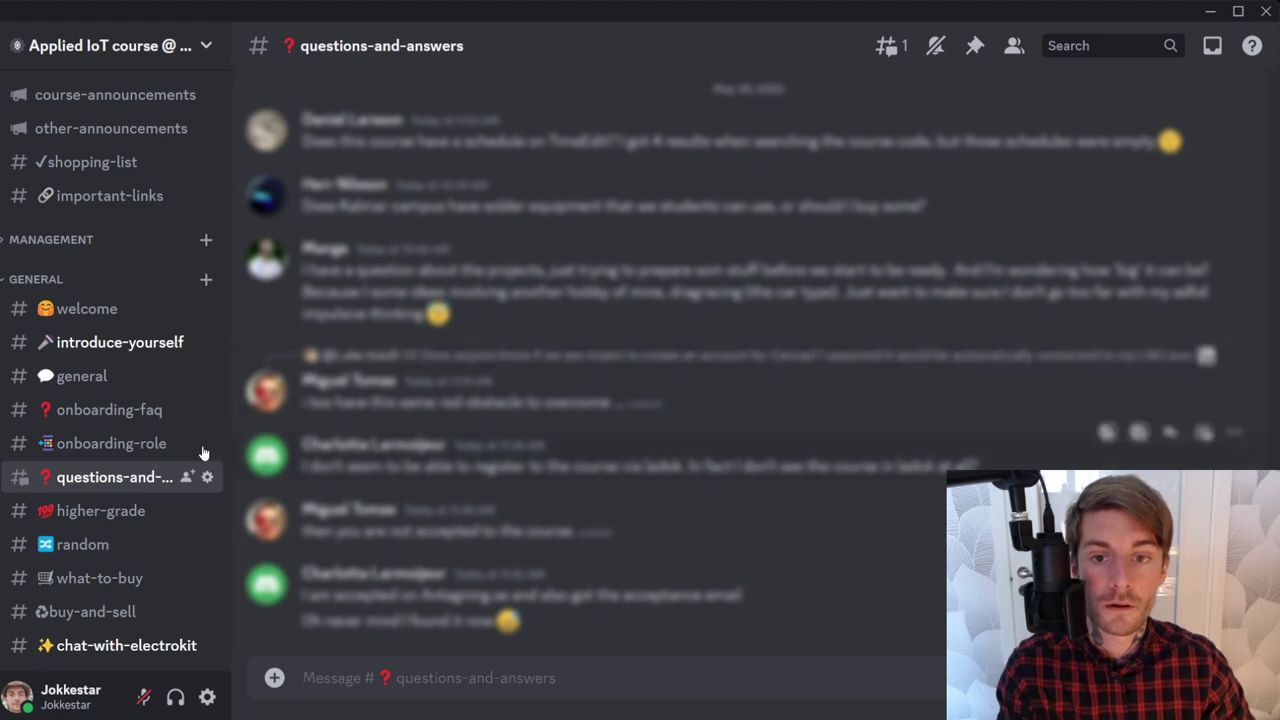
pyautogui.scroll(-5, 203, 453)
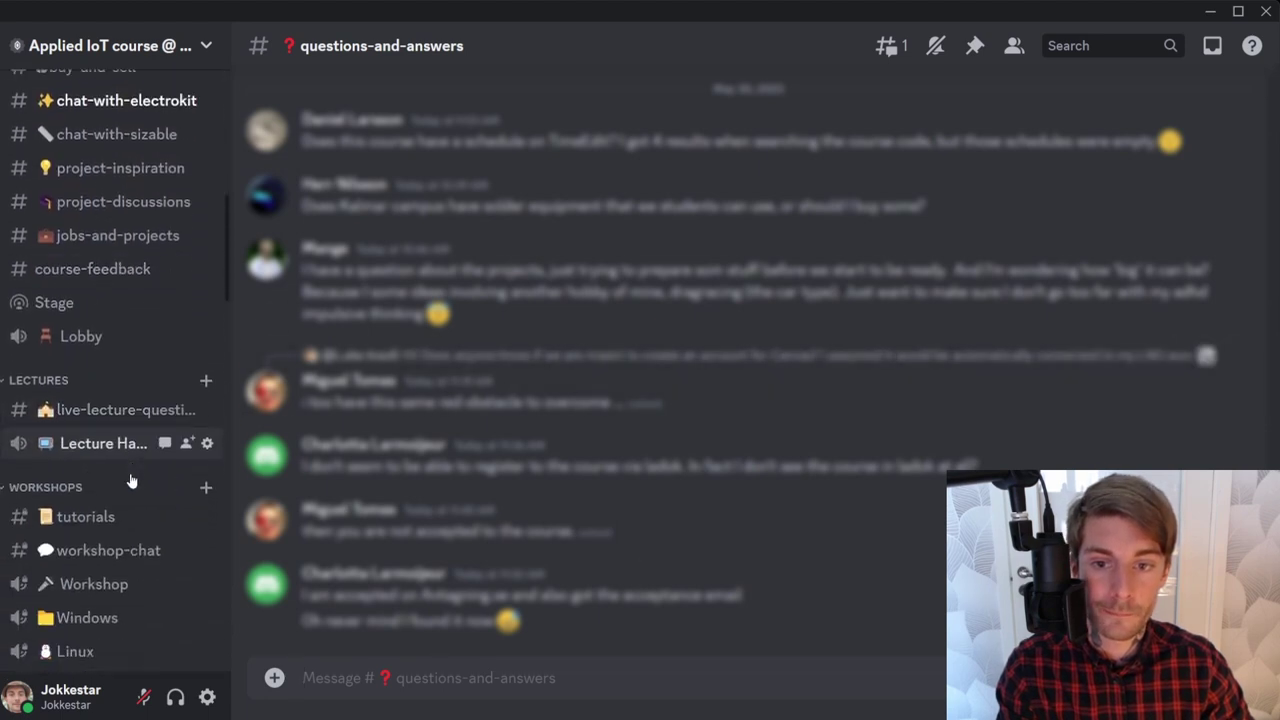
pyautogui.scroll(-5, 130, 480)
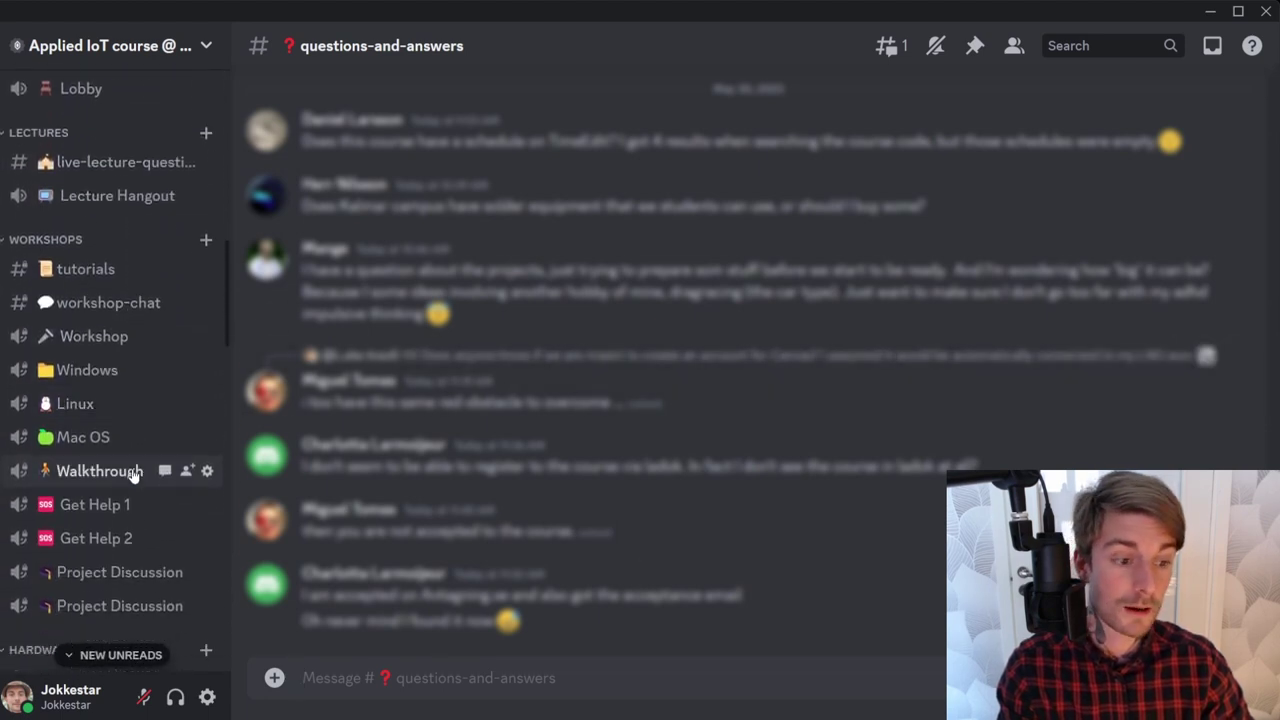
pyautogui.scroll(-4, 133, 475)
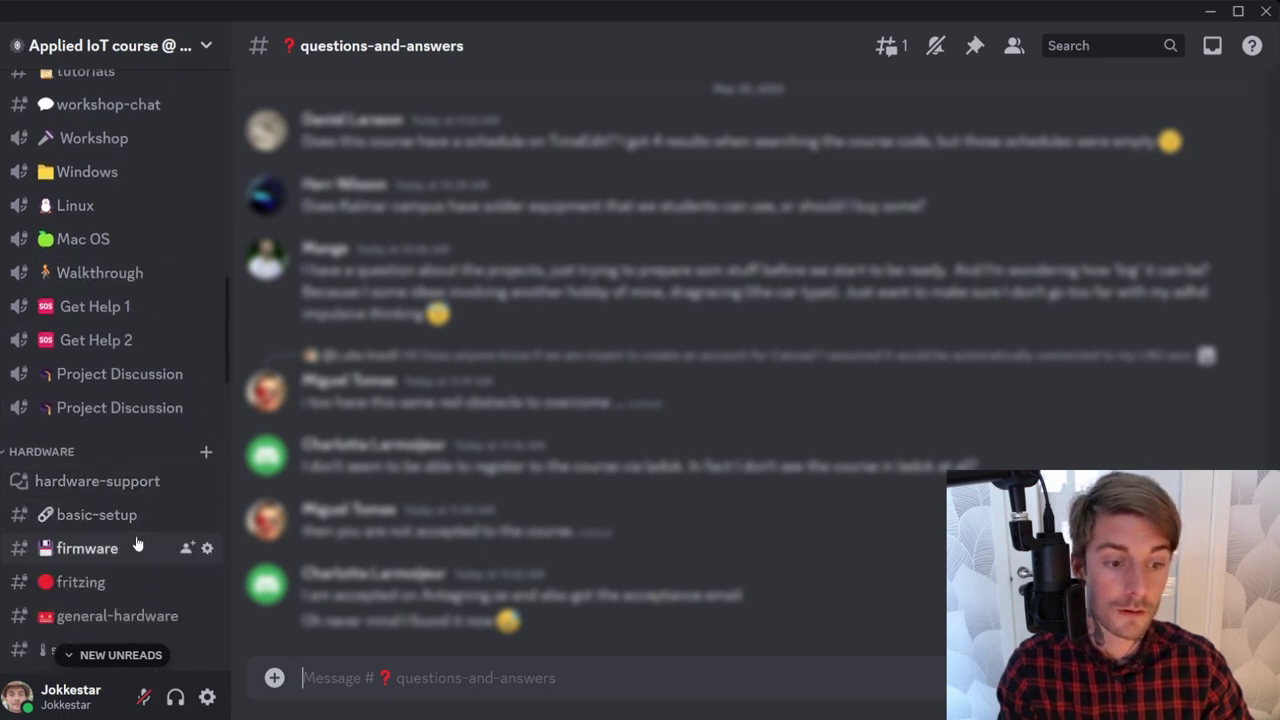
pyautogui.scroll(-3, 138, 545)
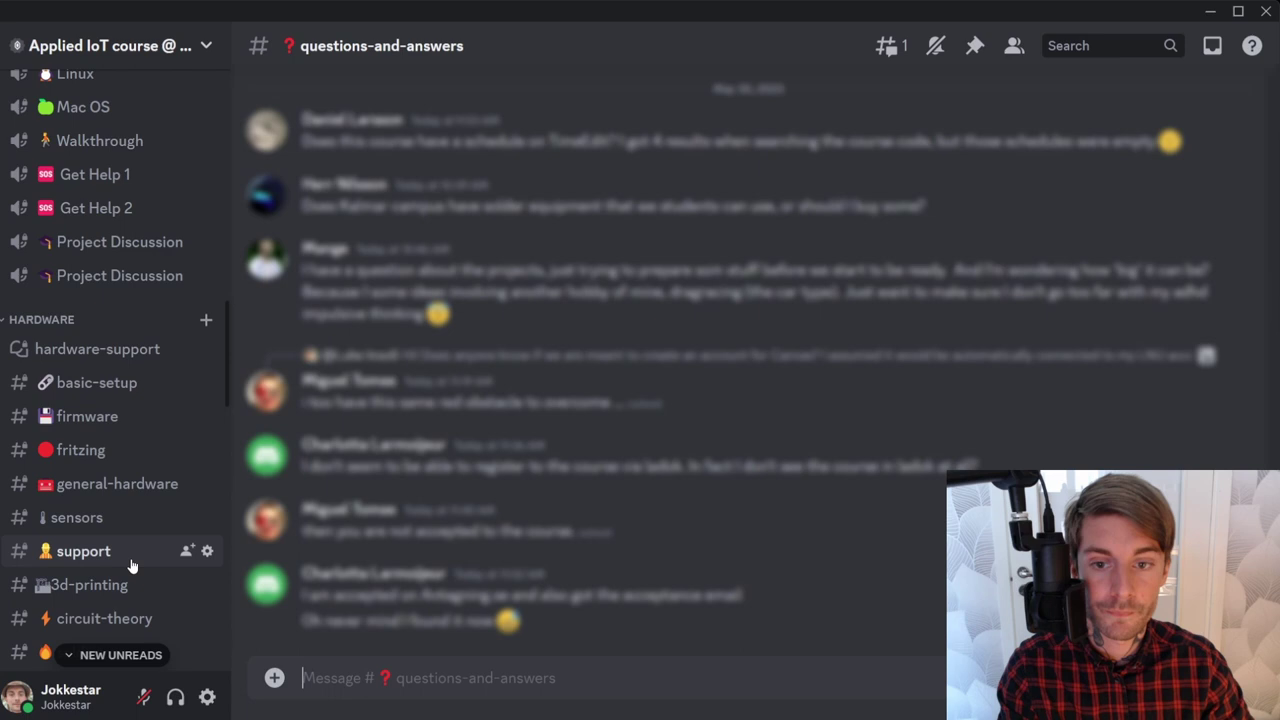
pyautogui.scroll(-3, 133, 566)
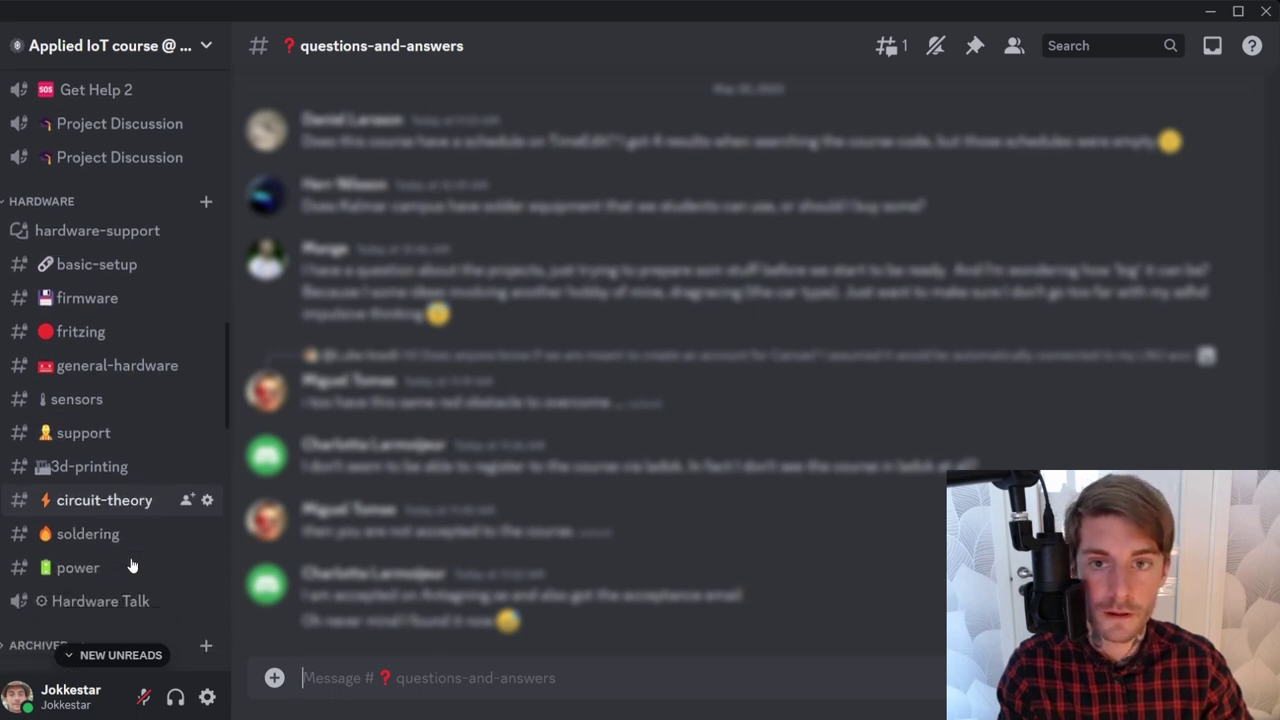
# Join the Linux voice channel in the Workshops category, toggle the microphone mute off and on, and disconnect.
pyautogui.scroll(6, 133, 566)
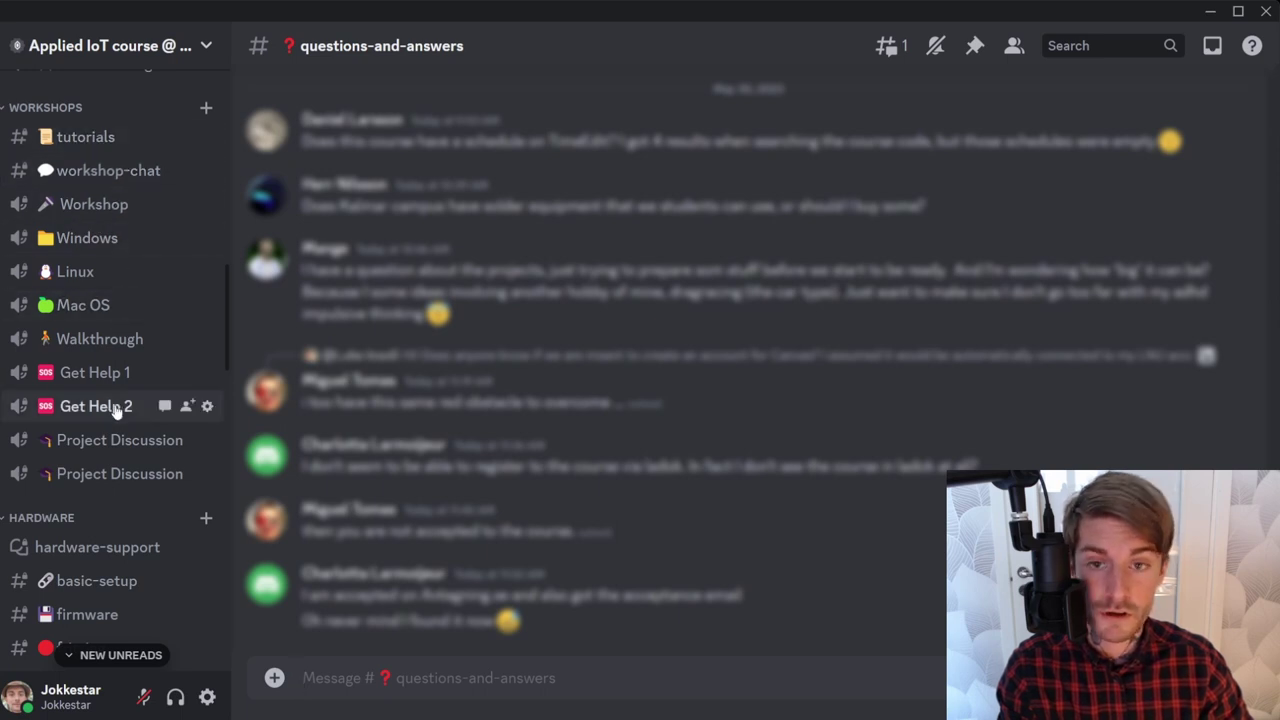
pyautogui.click(107, 274)
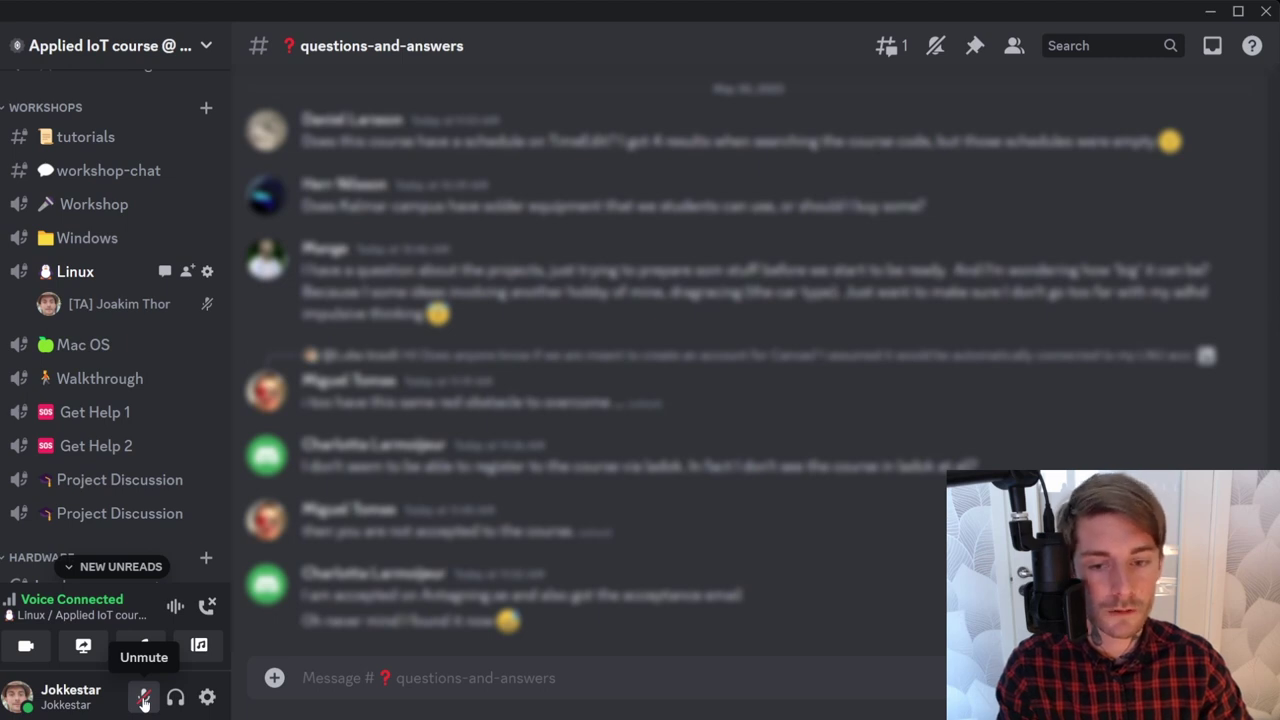
pyautogui.click(144, 698)
pyautogui.click(144, 698)
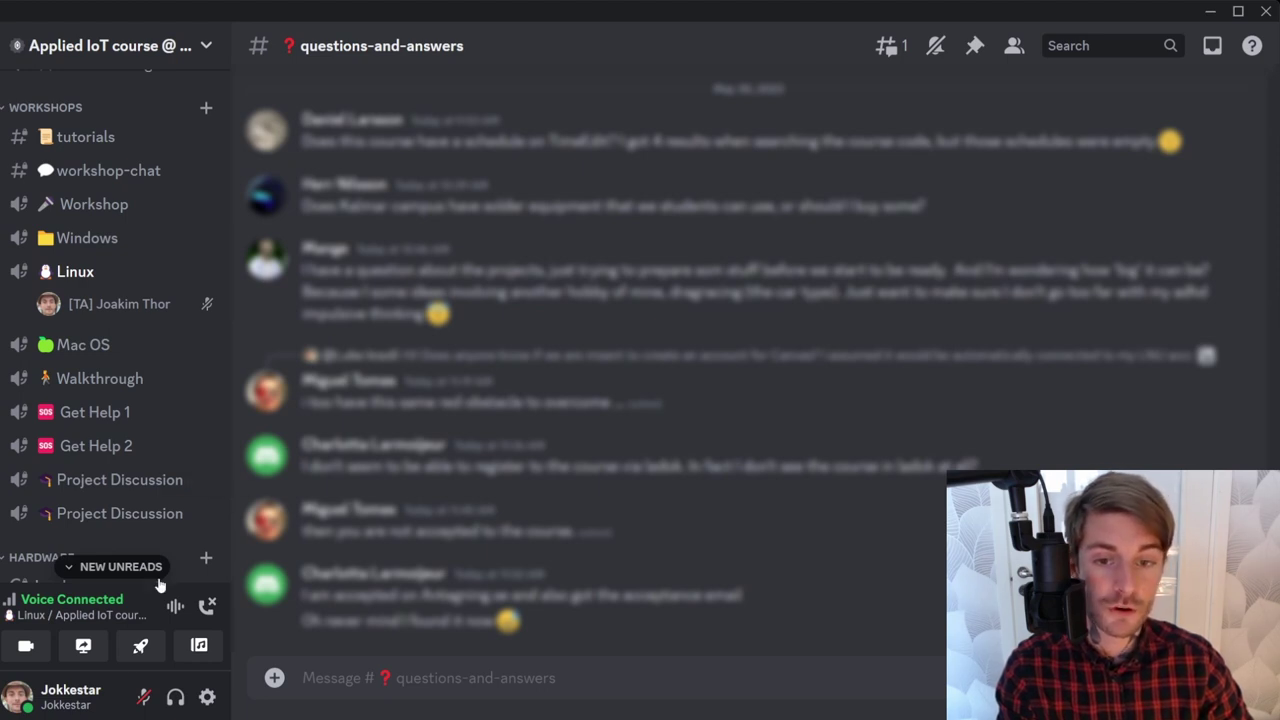
pyautogui.click(210, 607)
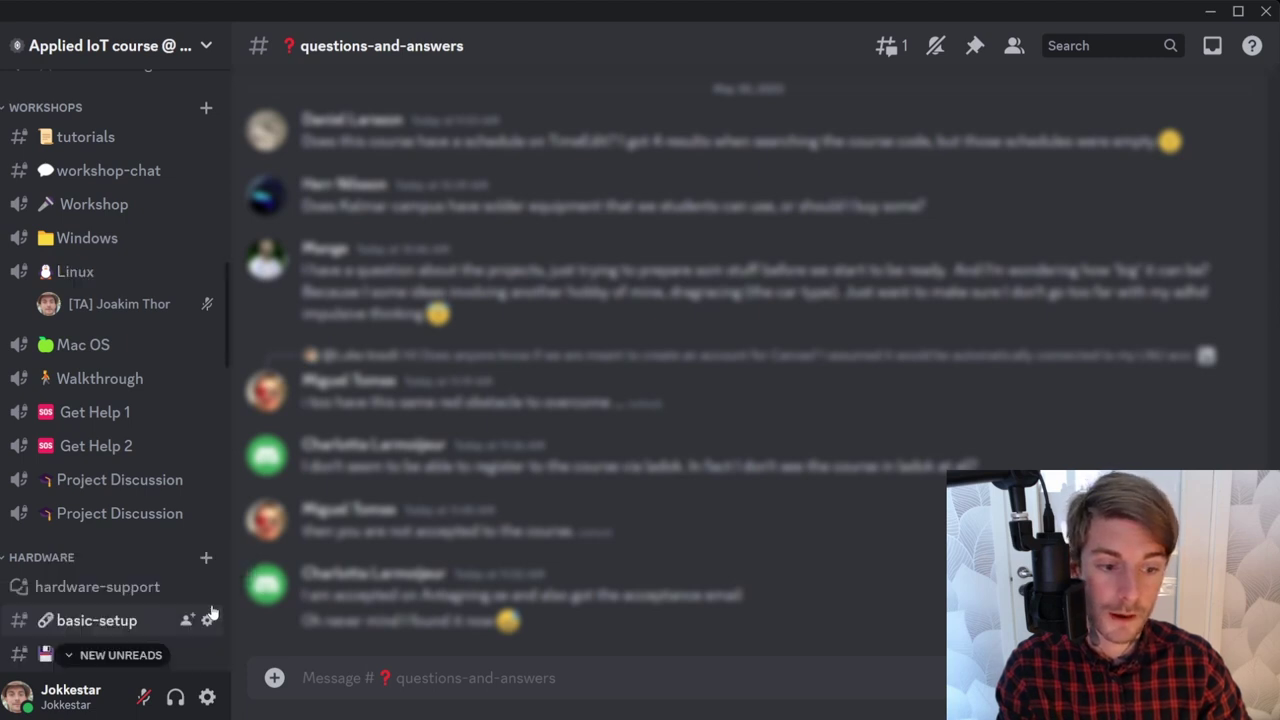
# Start a new thread from a message in the questions-and-answers channel and close the draft without creating it.
pyautogui.scroll(1, 137, 258)
pyautogui.scroll(1, 137, 258)
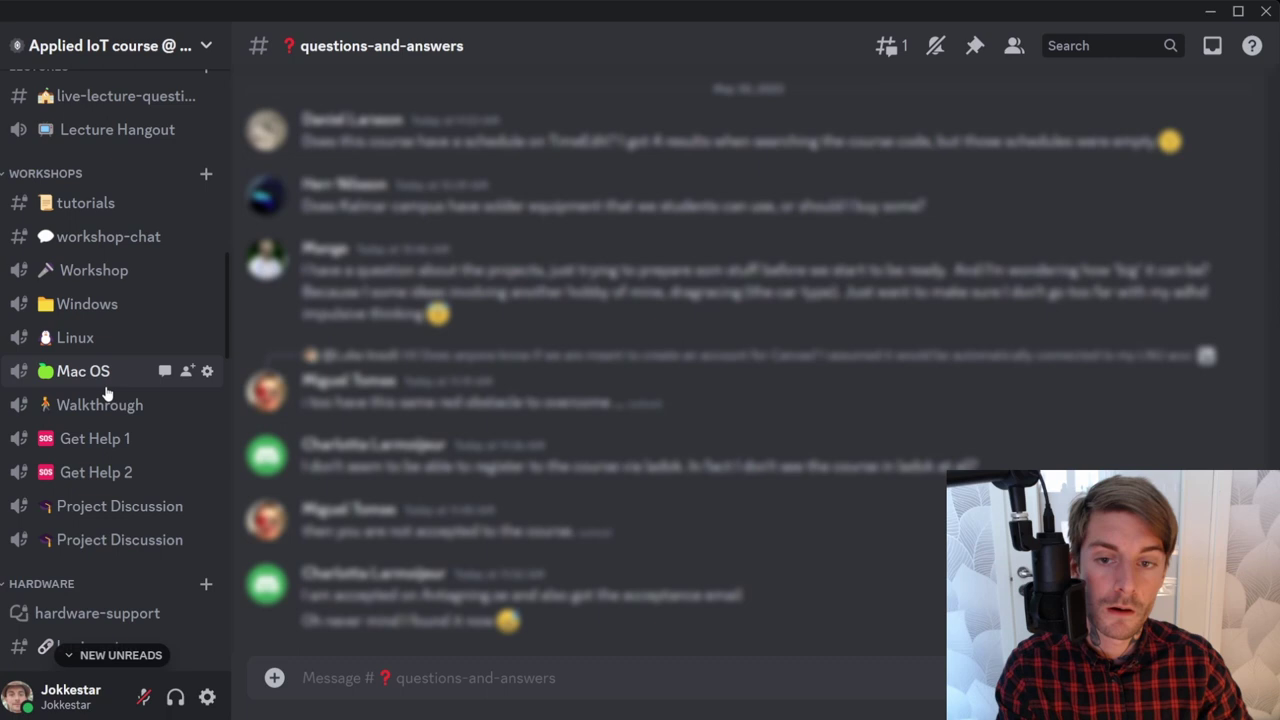
pyautogui.scroll(-1, 117, 400)
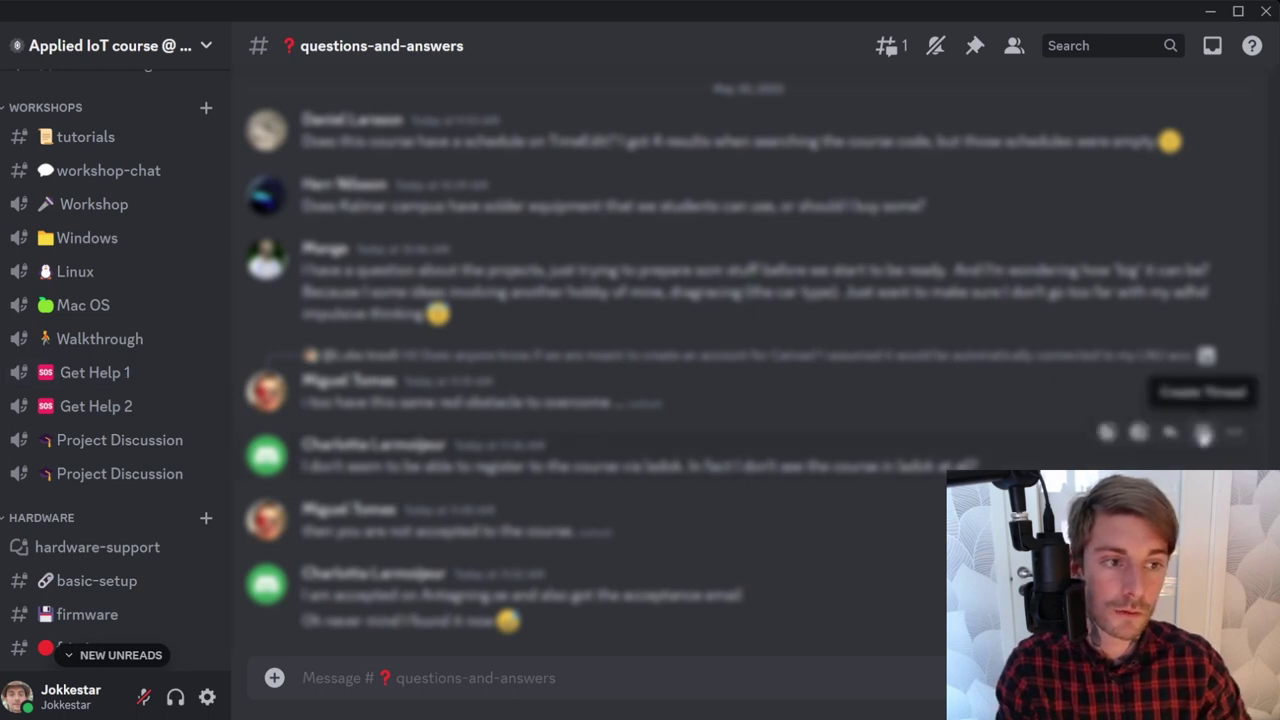
pyautogui.click(1203, 432)
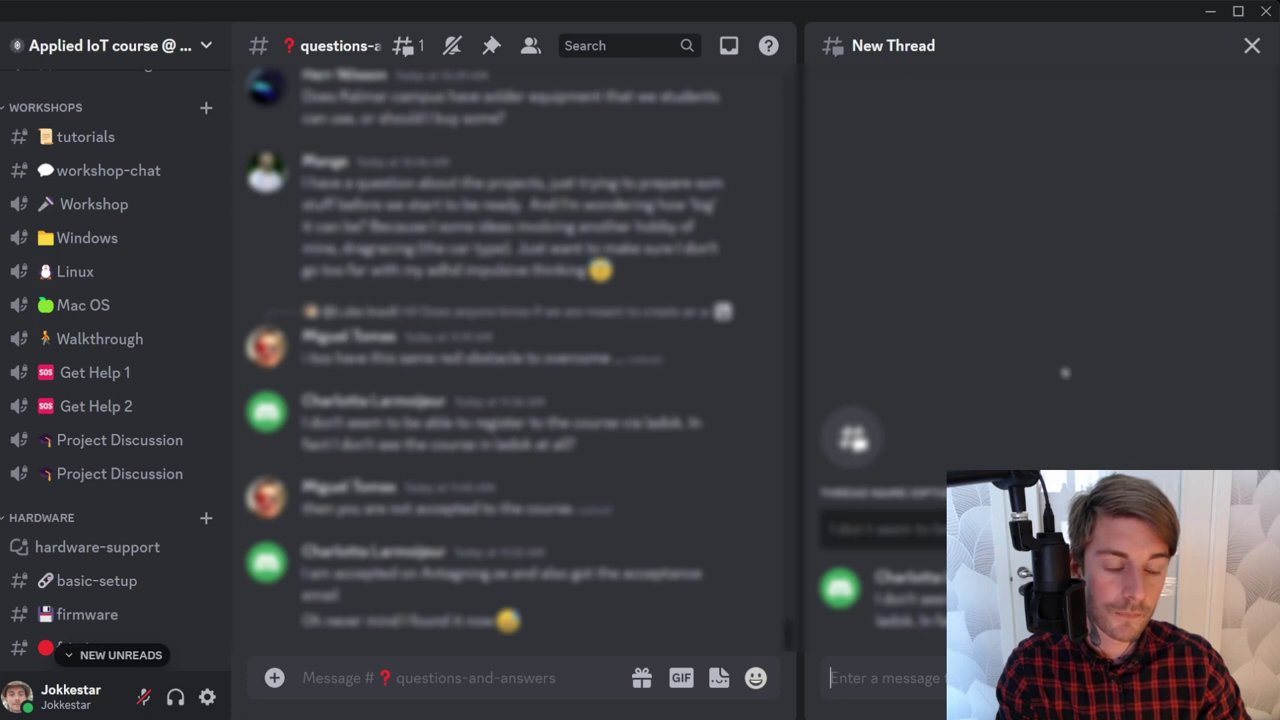
pyautogui.click(1251, 45)
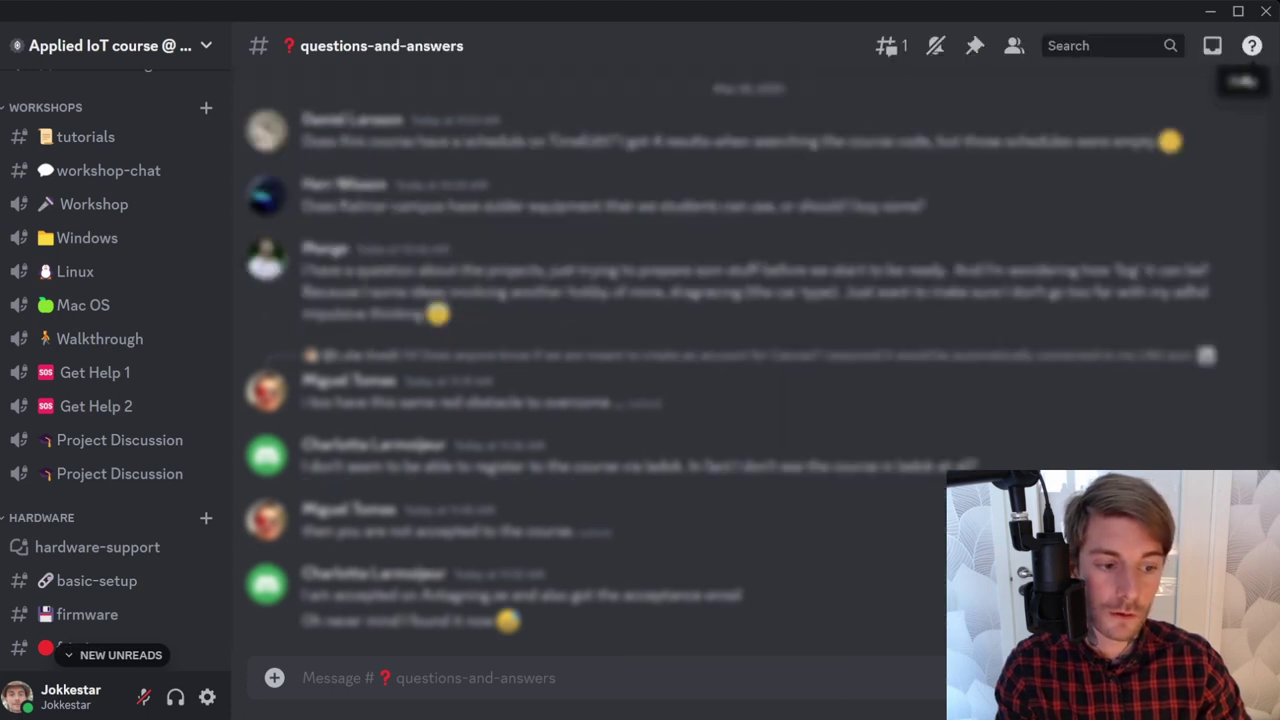